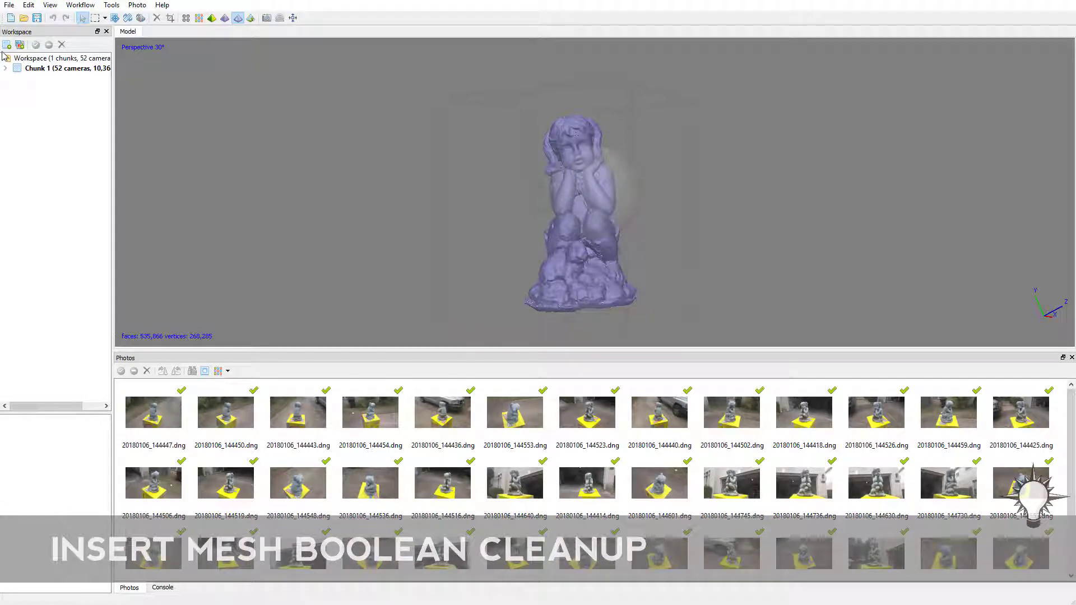
Step: View the statue as a dense point cloud and as a textured model, and check the PhotoScan version information
click(199, 17)
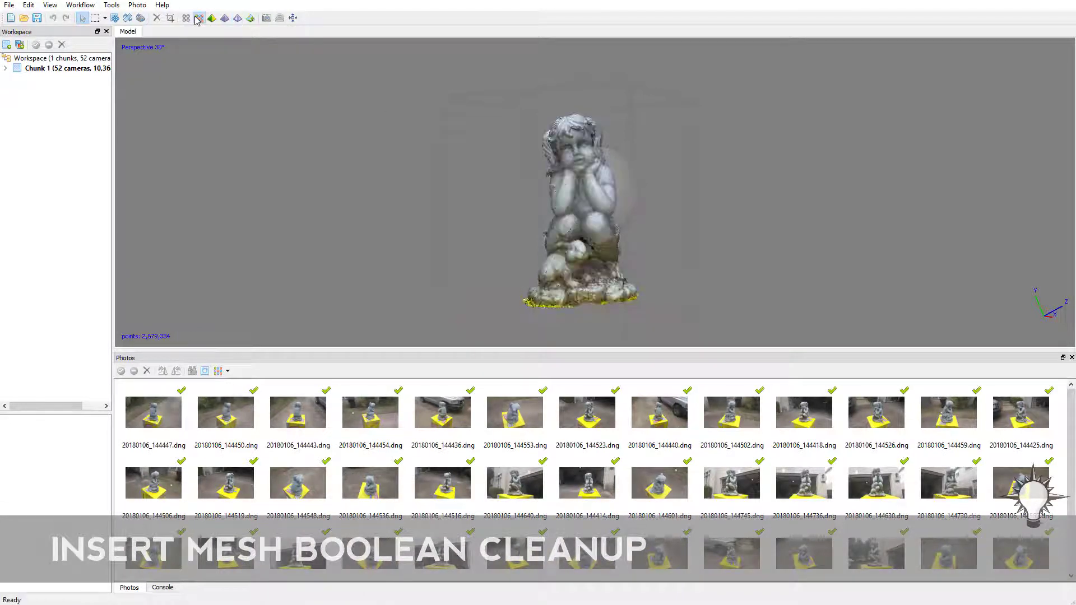
click(211, 18)
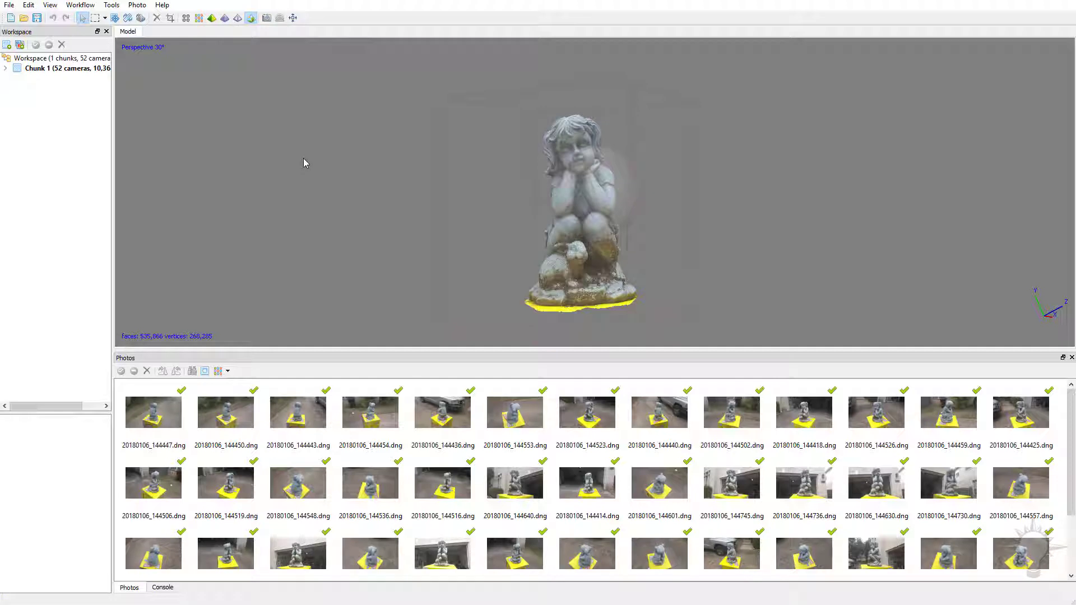
click(162, 5)
click(172, 62)
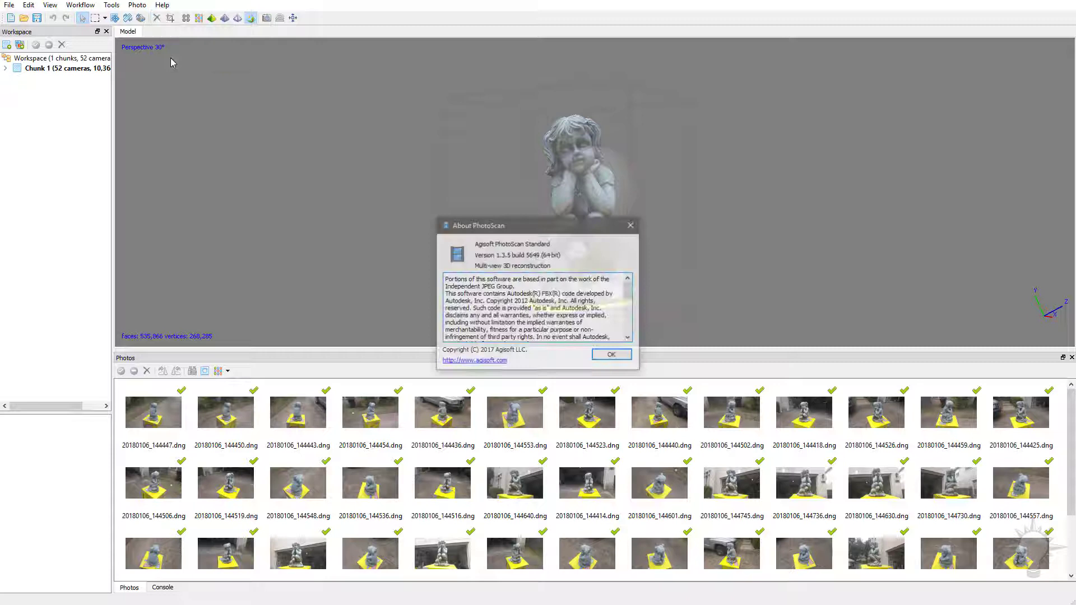
click(631, 226)
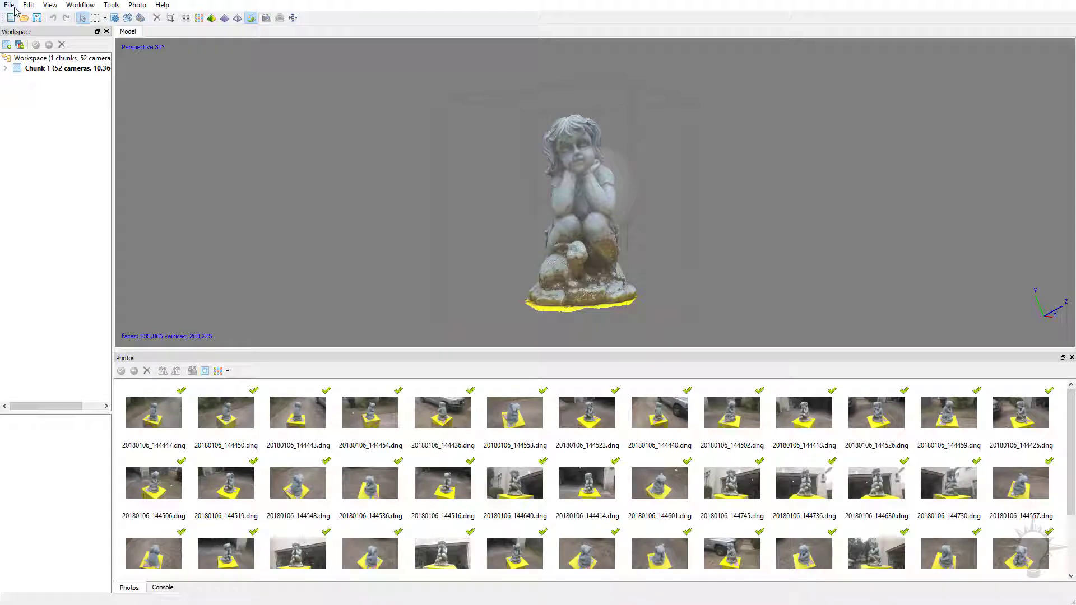
Step: Export the model as a Wavefront OBJ named girl_statue into the girl_statue folder, with its texture exported as JPEG
click(10, 5)
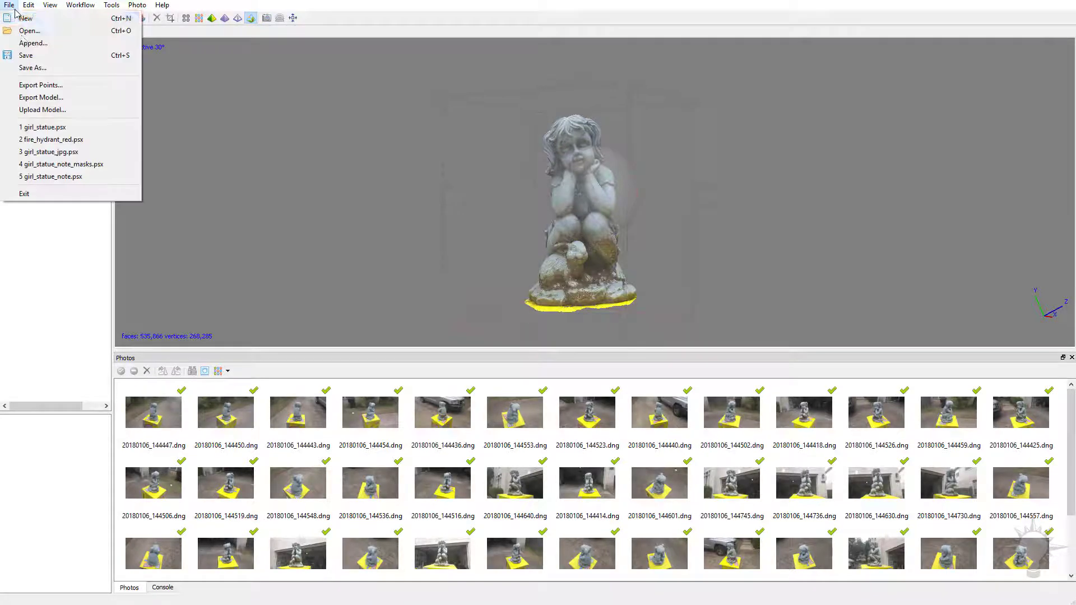
click(23, 100)
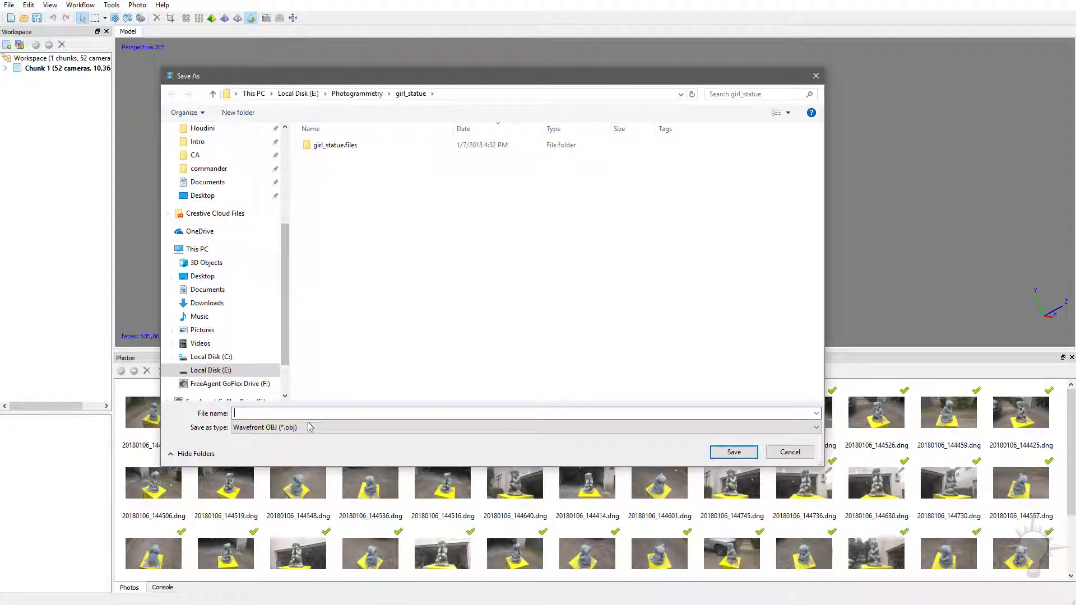
text(girl_statue)
click(199, 444)
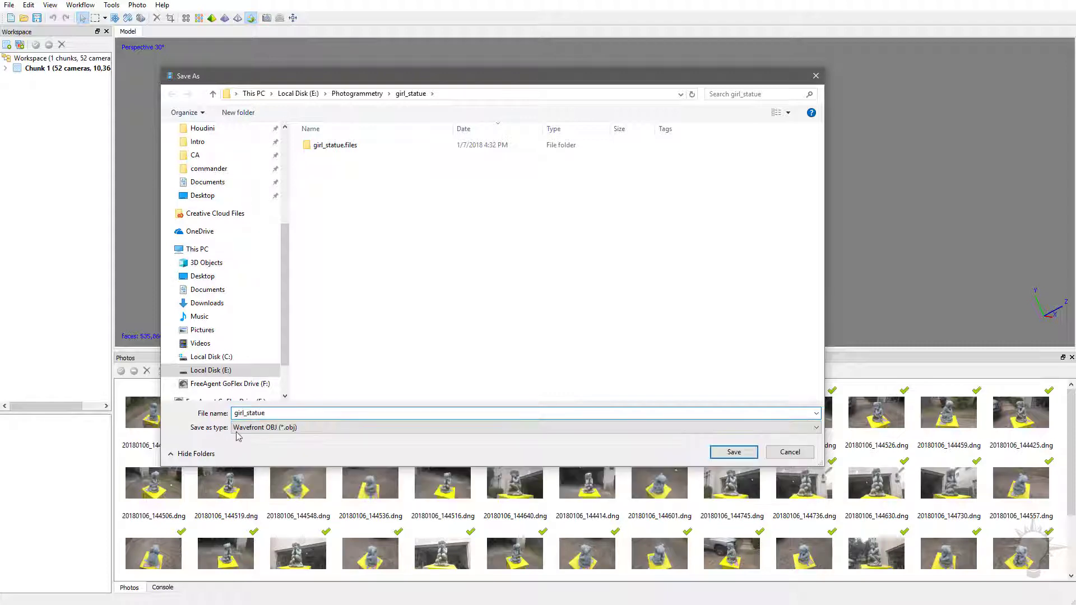
click(731, 452)
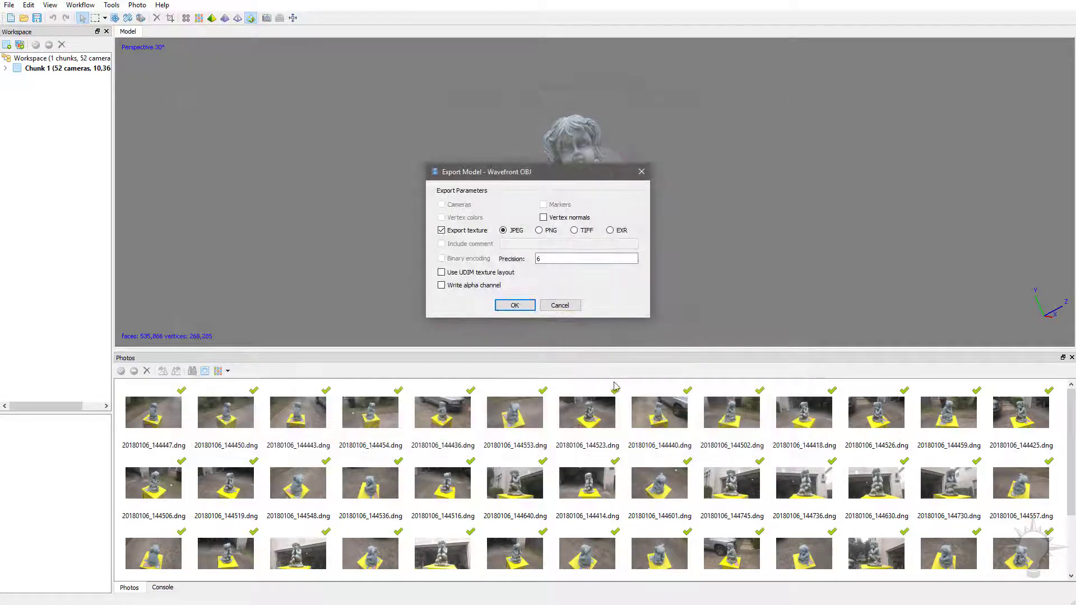
click(514, 306)
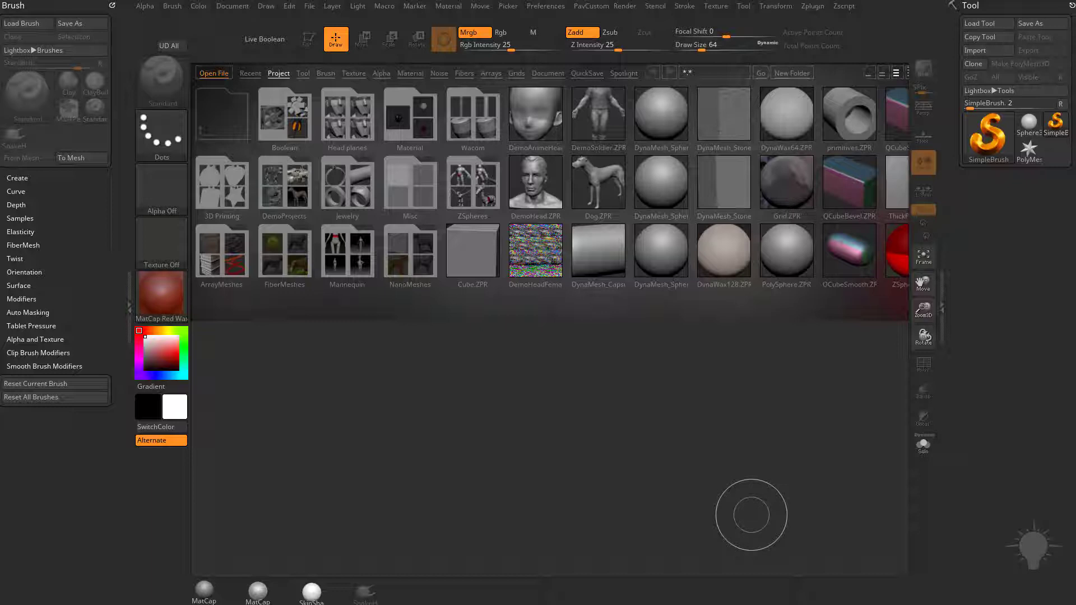
Step: In ZBrush, close the LightBox browser and import girl_statue.obj from the Photogrammetry\girl_statue folder
key(comma)
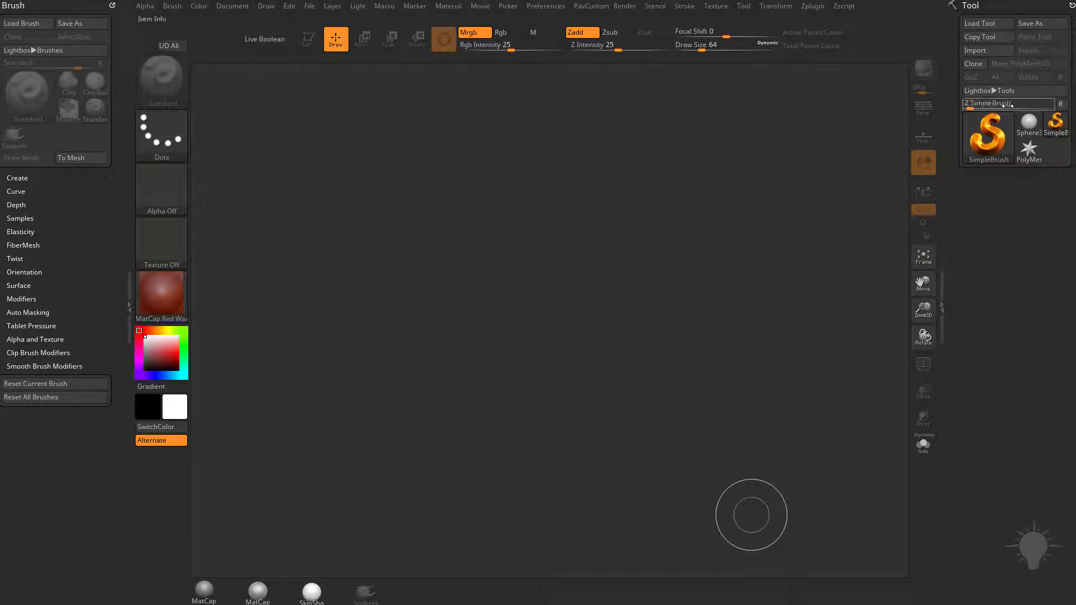
click(987, 53)
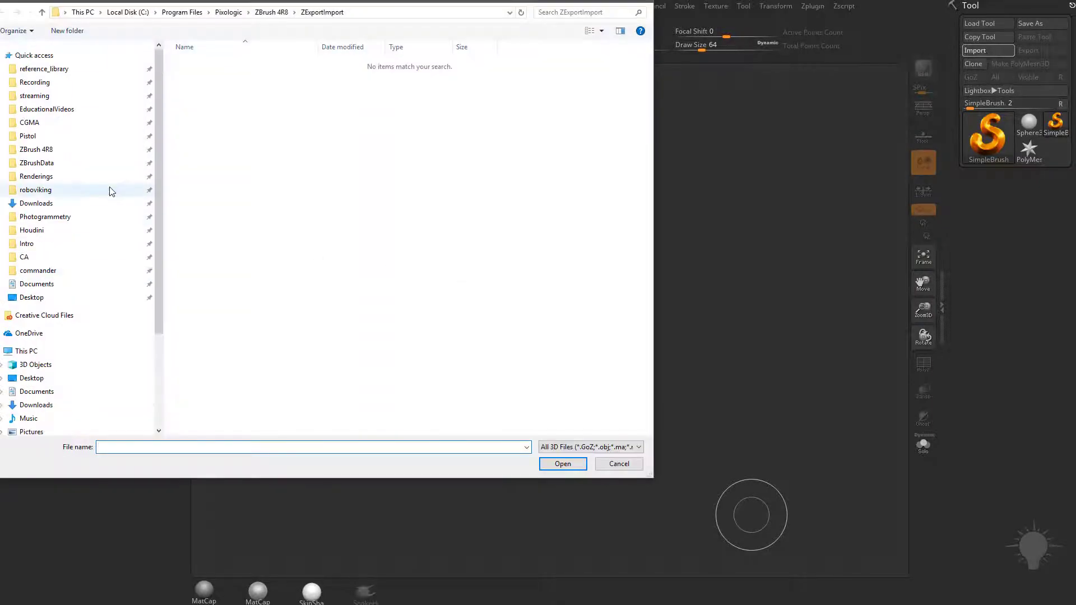
click(102, 217)
double_click(205, 65)
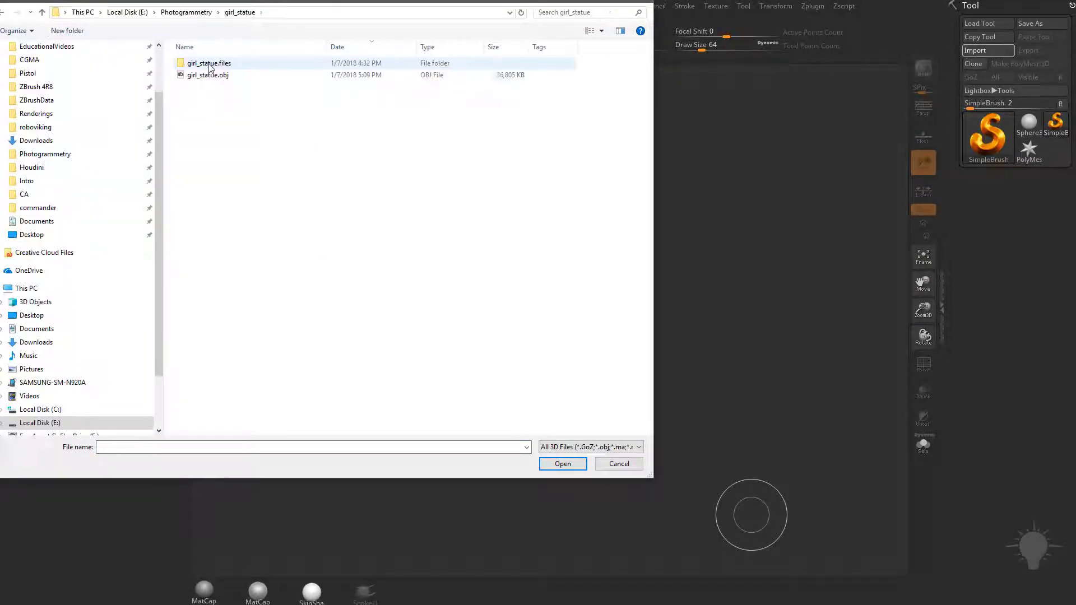
double_click(206, 79)
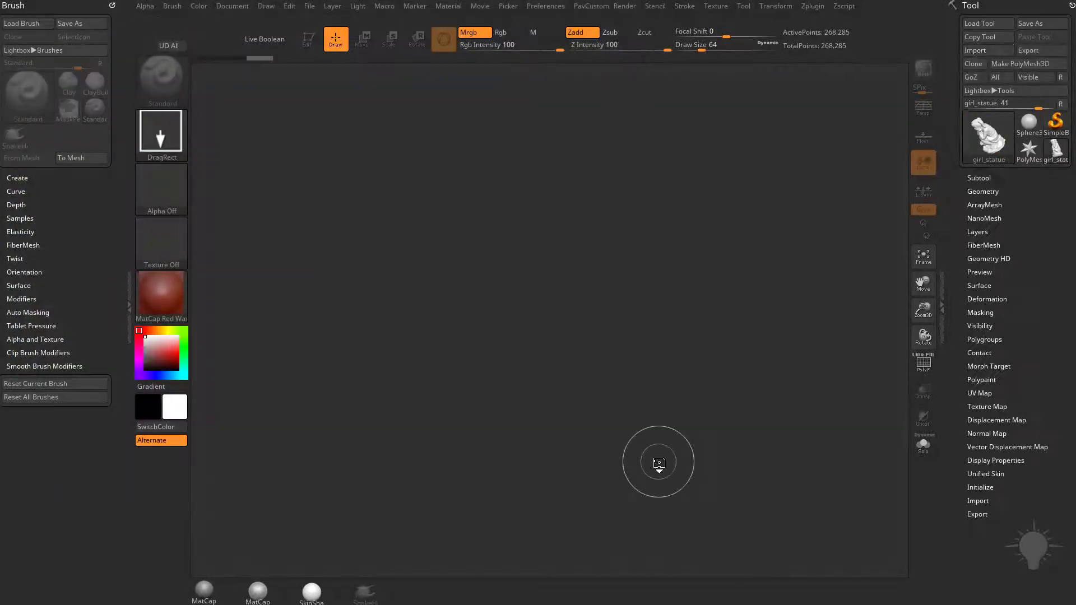
Step: Place the imported statue on the canvas in Edit mode and assign it the MatCap Gray material
drag(320, 294, 279, 218)
click(307, 38)
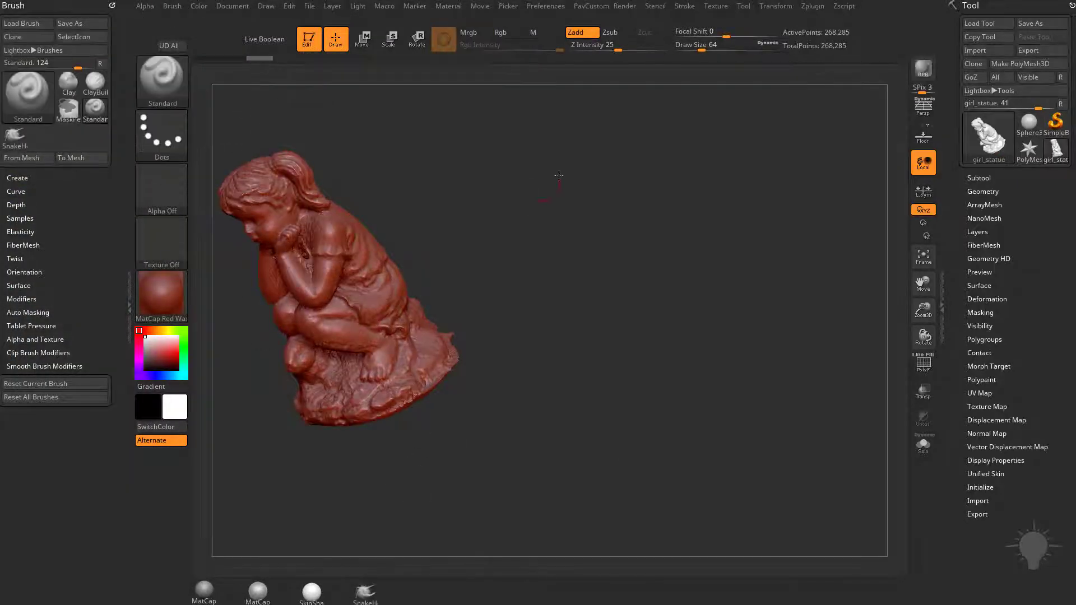
mouse_move(560, 175)
mouse_down()
mouse_move(742, 235)
mouse_move(761, 261)
mouse_up()
key(s)
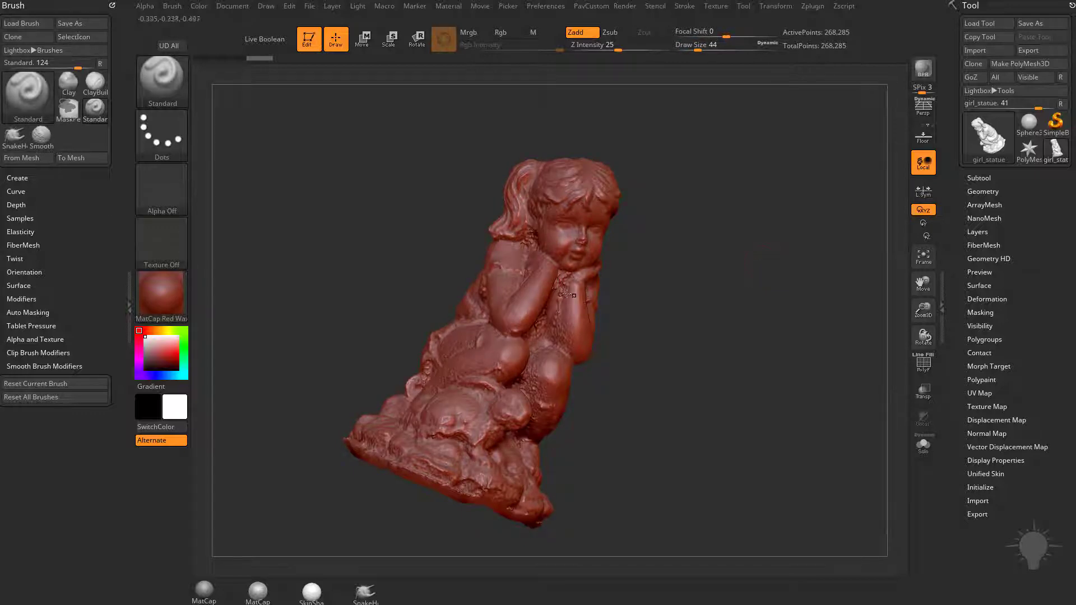
drag(690, 303, 696, 277)
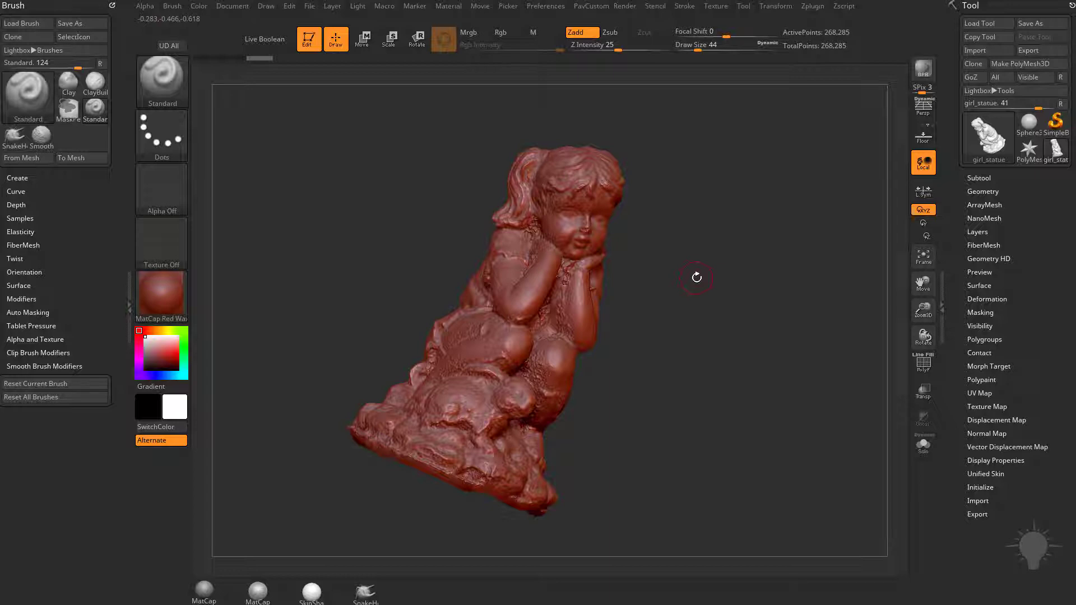
click(204, 590)
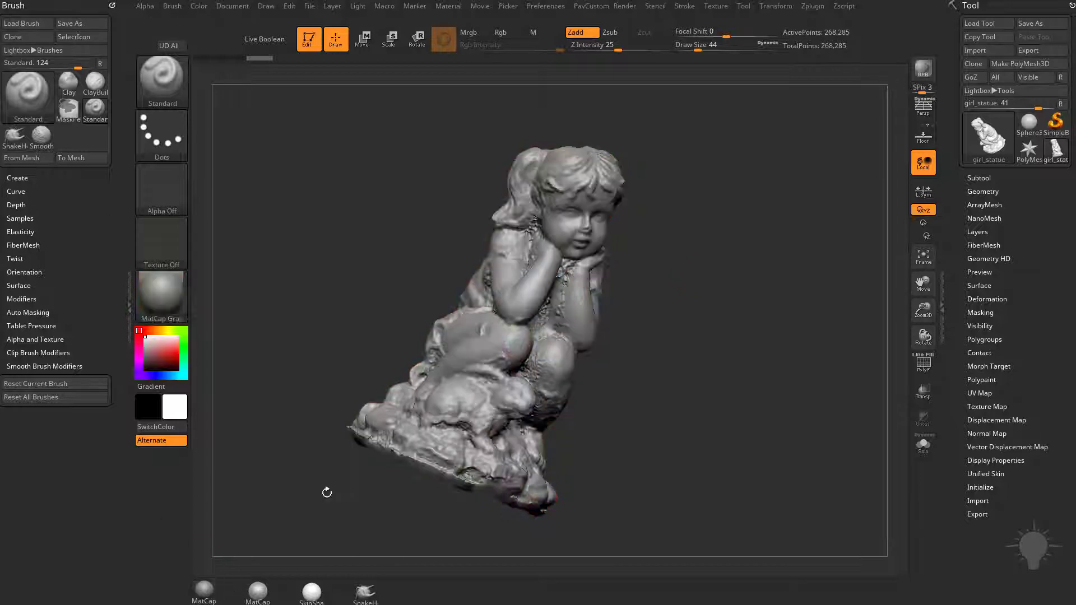
drag(643, 330, 673, 330)
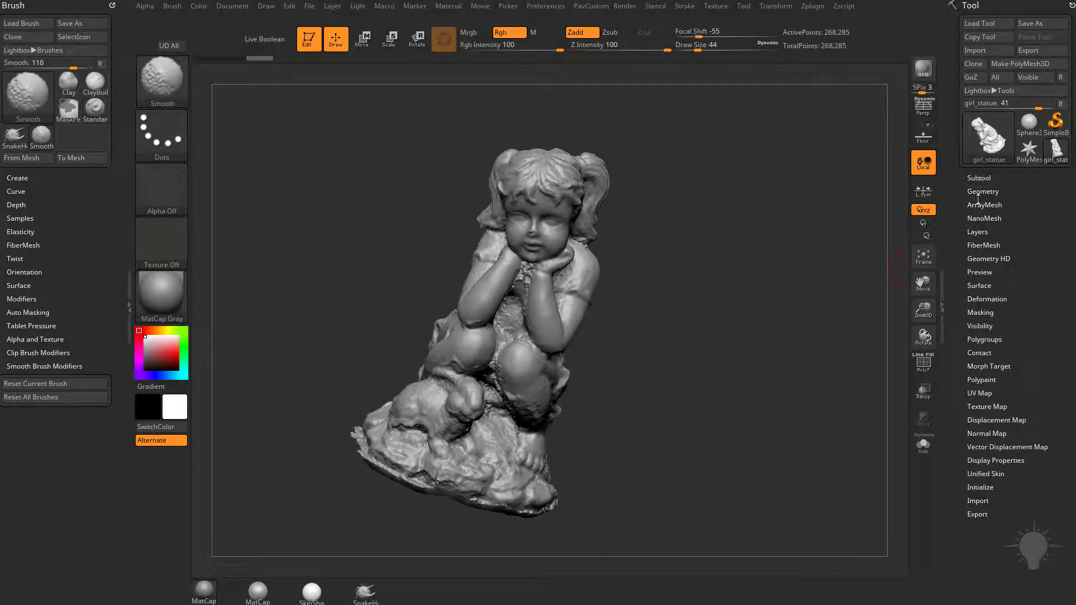
Step: Duplicate the girl_statue subtool and make the copy, girl_statue1, the active subtool
click(978, 177)
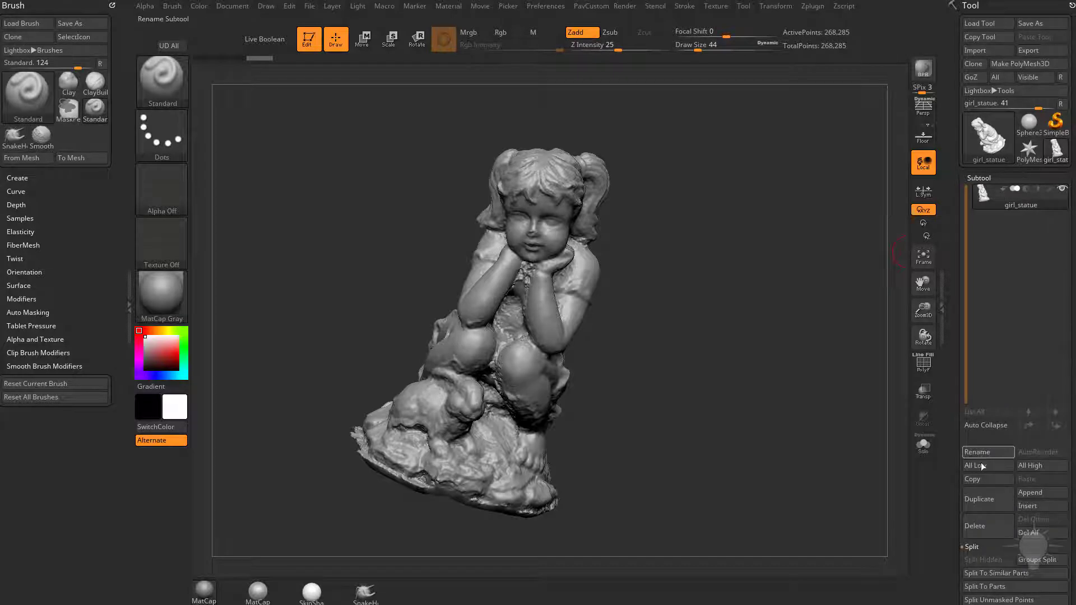
click(978, 499)
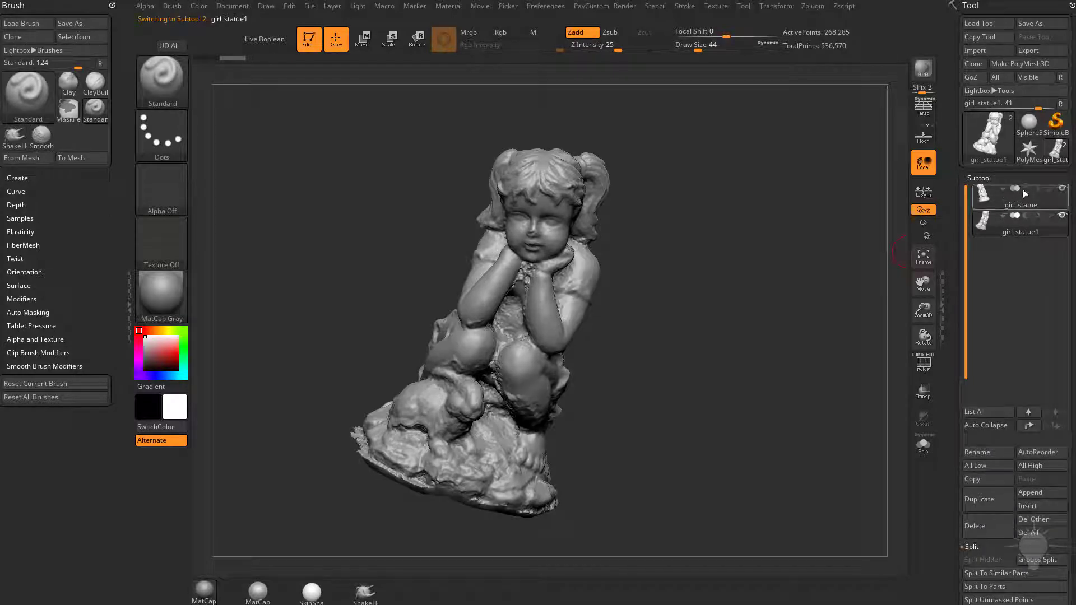
mouse_move(1011, 195)
Step: Look over the custom palette's DynaMesh settings and the YouTube playlists in the browser, and return to ZBrush
key(space)
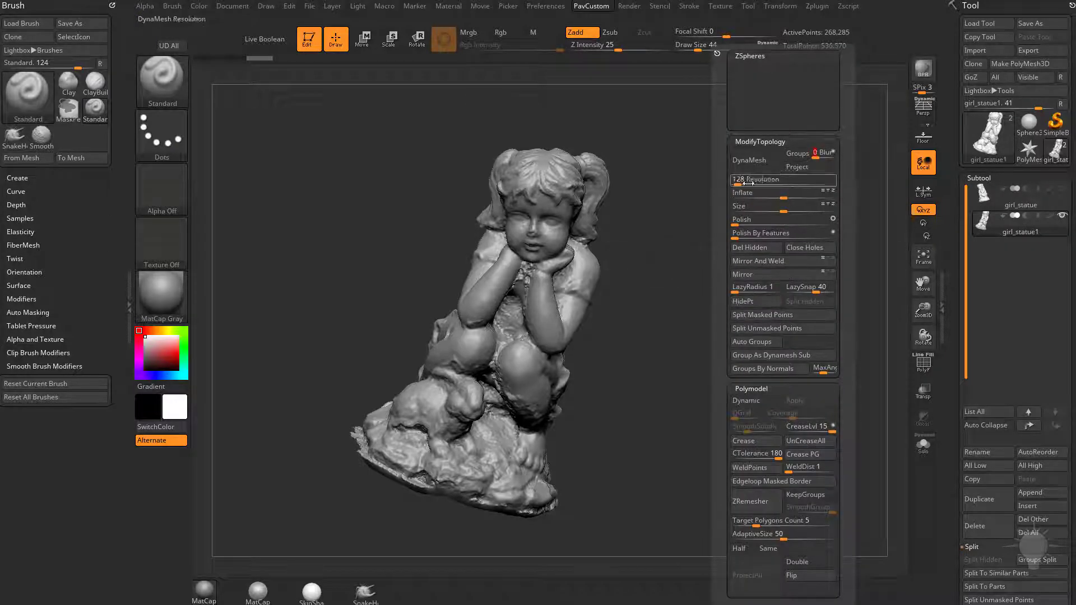
drag(954, 297, 954, 166)
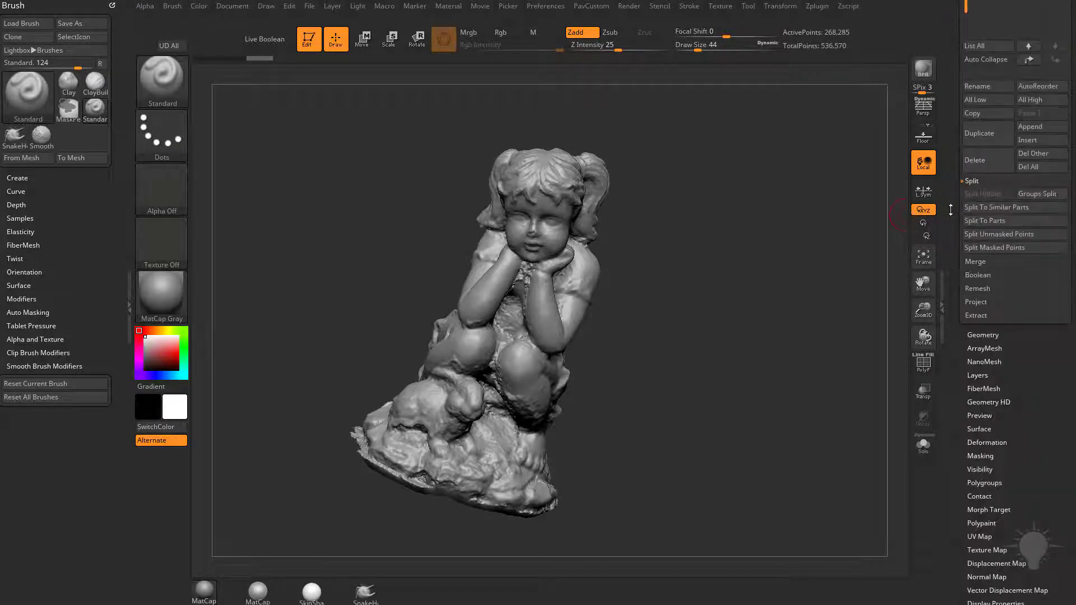
key(alt+Tab)
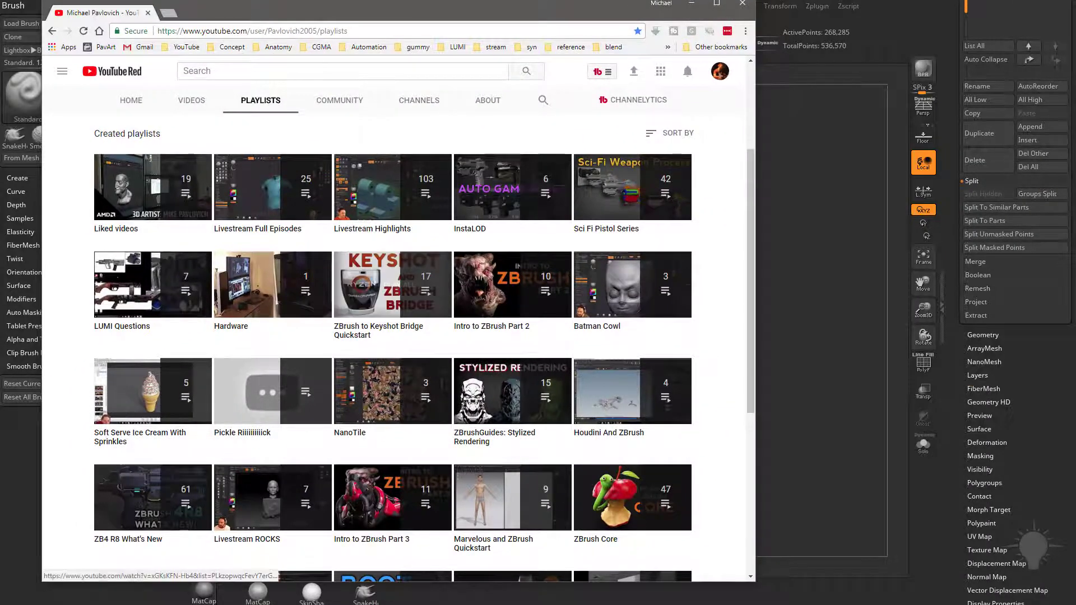
key(alt+Tab)
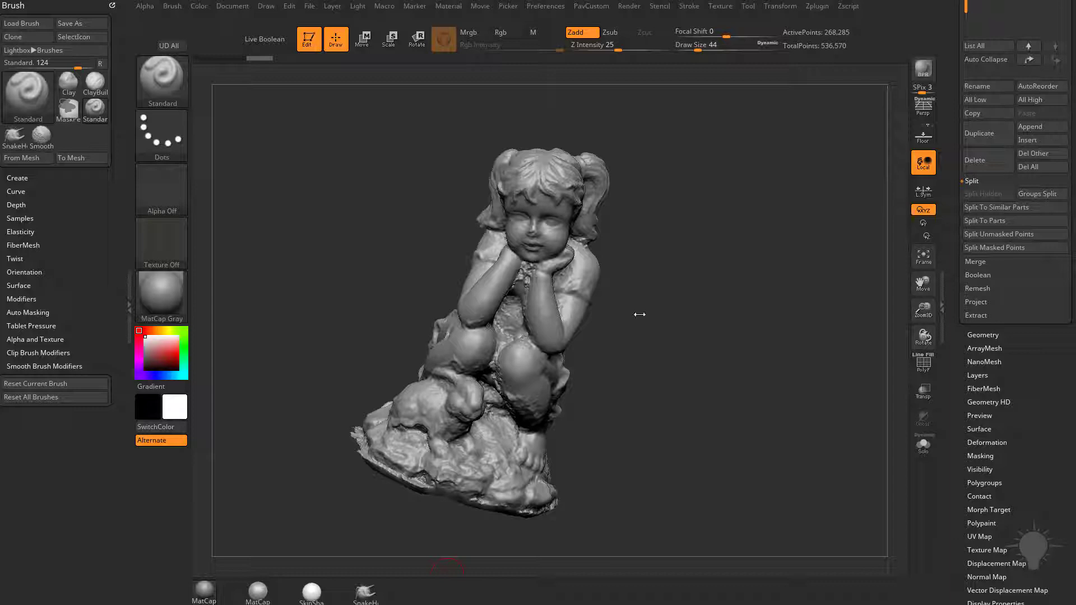
Step: Remesh the duplicated statue with DynaMesh at a resolution of 736
key(grave)
click(978, 336)
drag(956, 348, 952, 291)
key(grave)
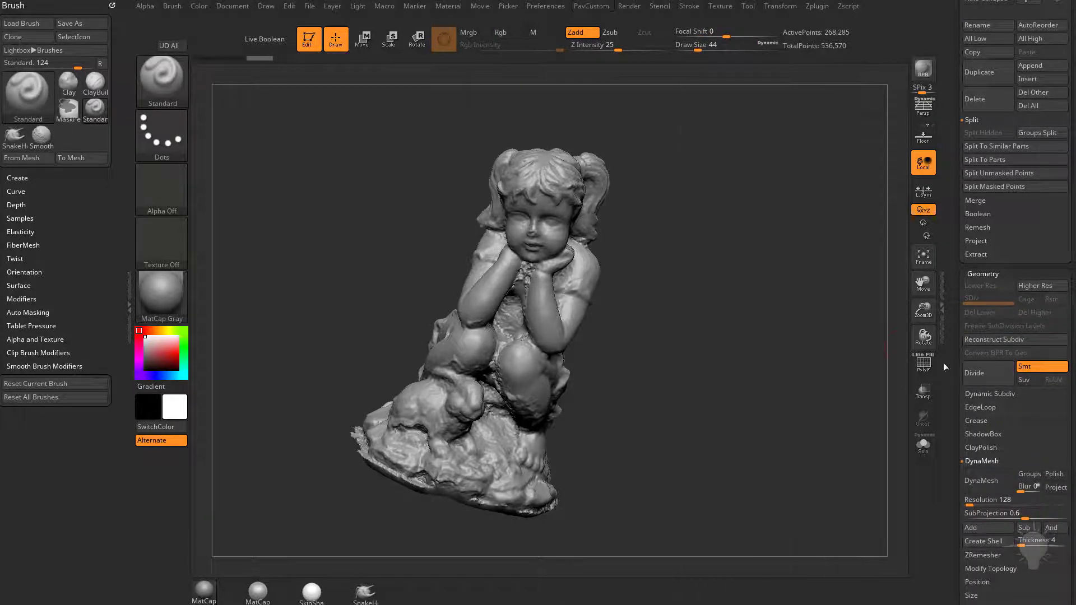
scroll(997, 328, down, 3)
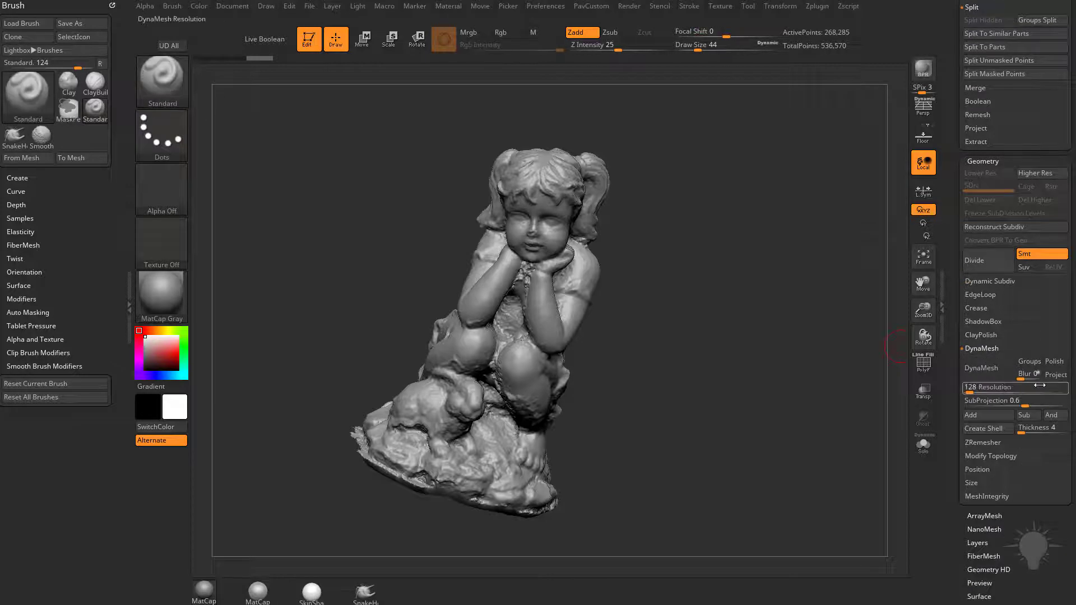
drag(989, 394, 1003, 396)
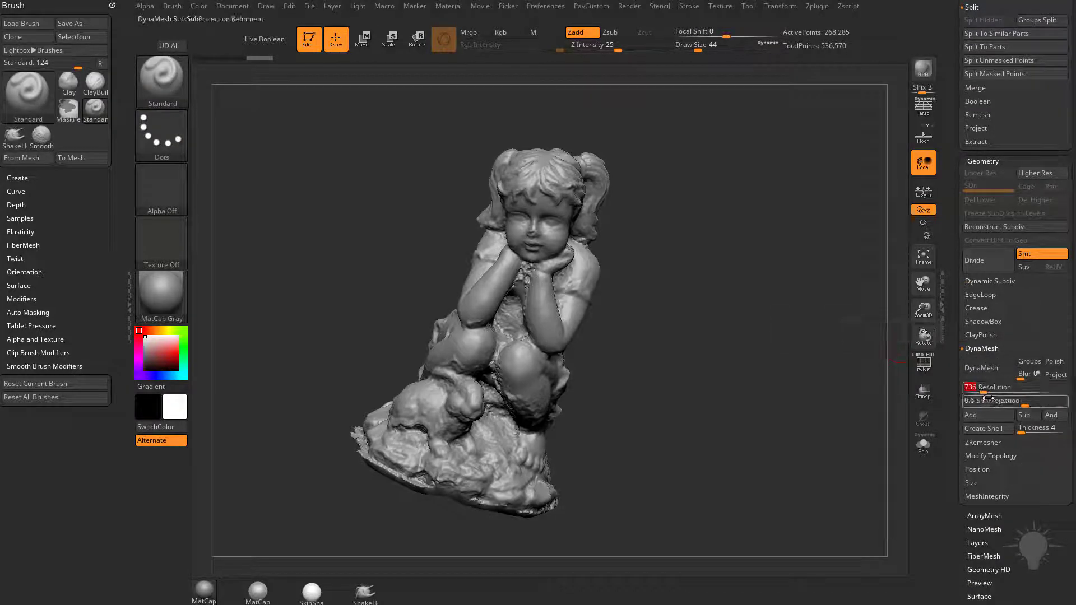
click(982, 367)
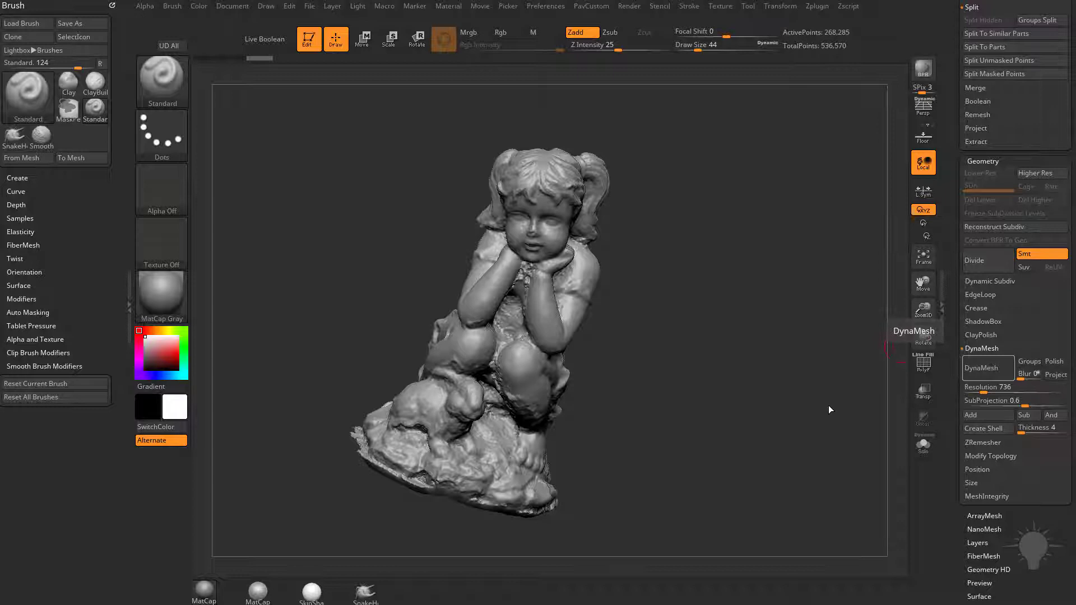
Step: Inspect the remeshed statue's surface from the front and both sides, including the face and the gaps around the arms
click(924, 373)
click(924, 373)
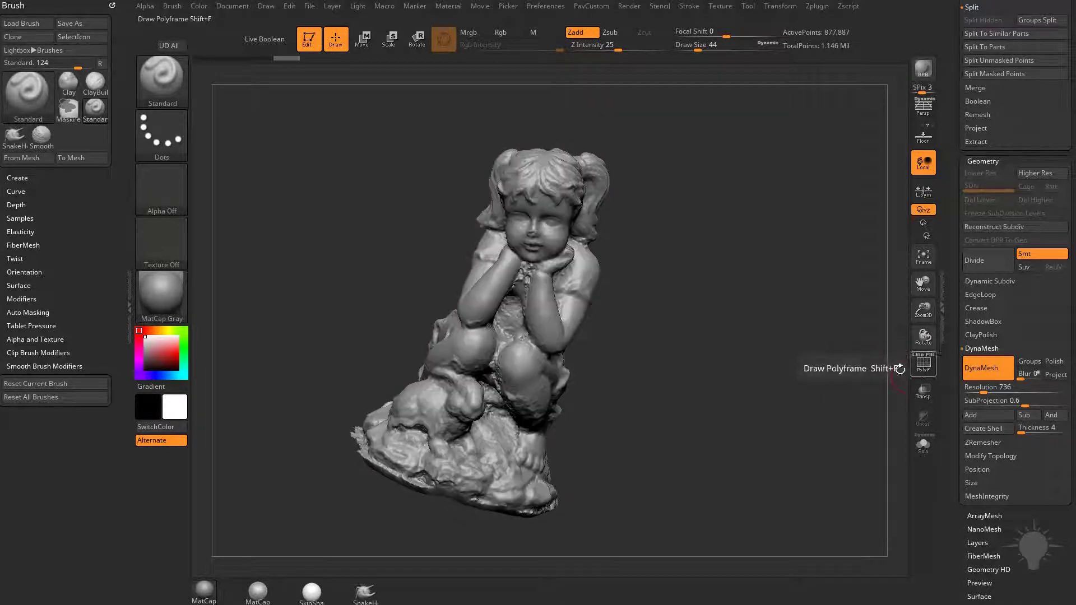
drag(800, 420, 790, 328)
drag(698, 277, 791, 292)
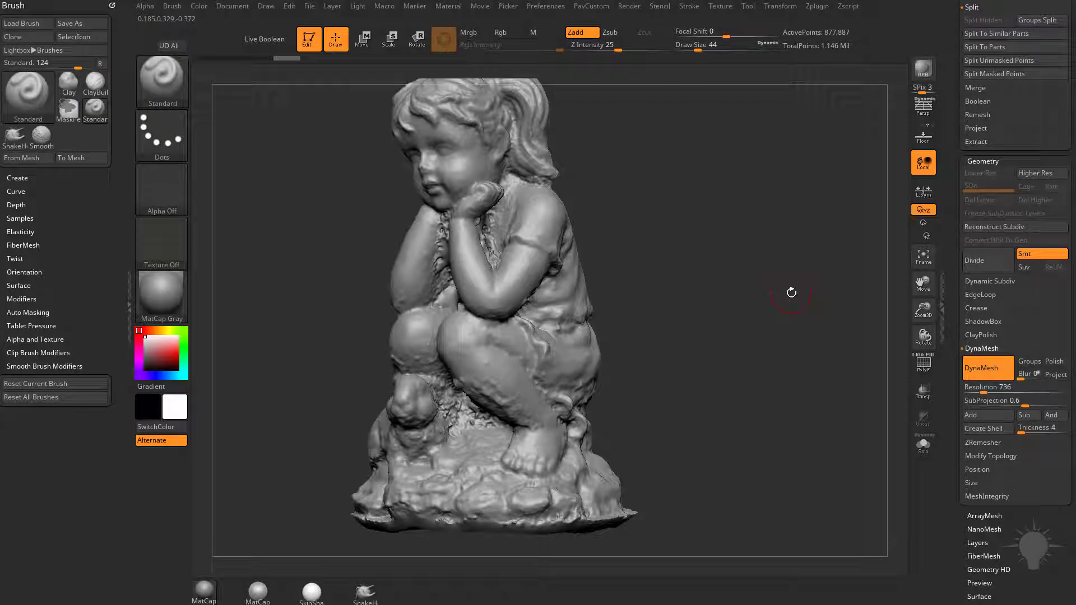
drag(684, 251, 780, 267)
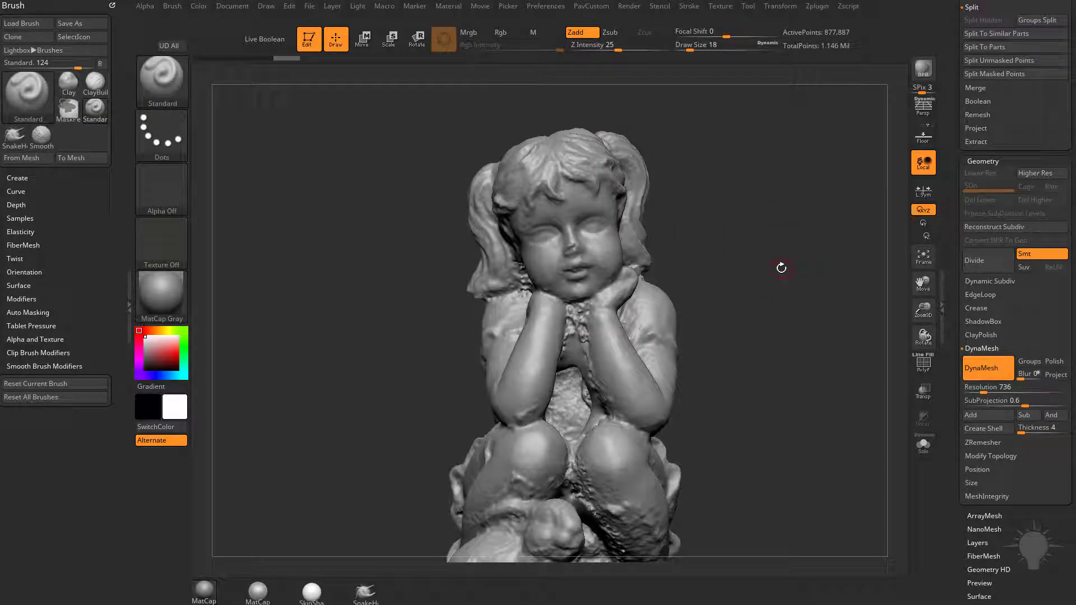
mouse_move(714, 212)
mouse_down()
mouse_move(768, 238)
mouse_move(768, 297)
mouse_move(831, 281)
mouse_move(782, 277)
mouse_move(794, 280)
mouse_move(398, 412)
mouse_move(535, 387)
mouse_up()
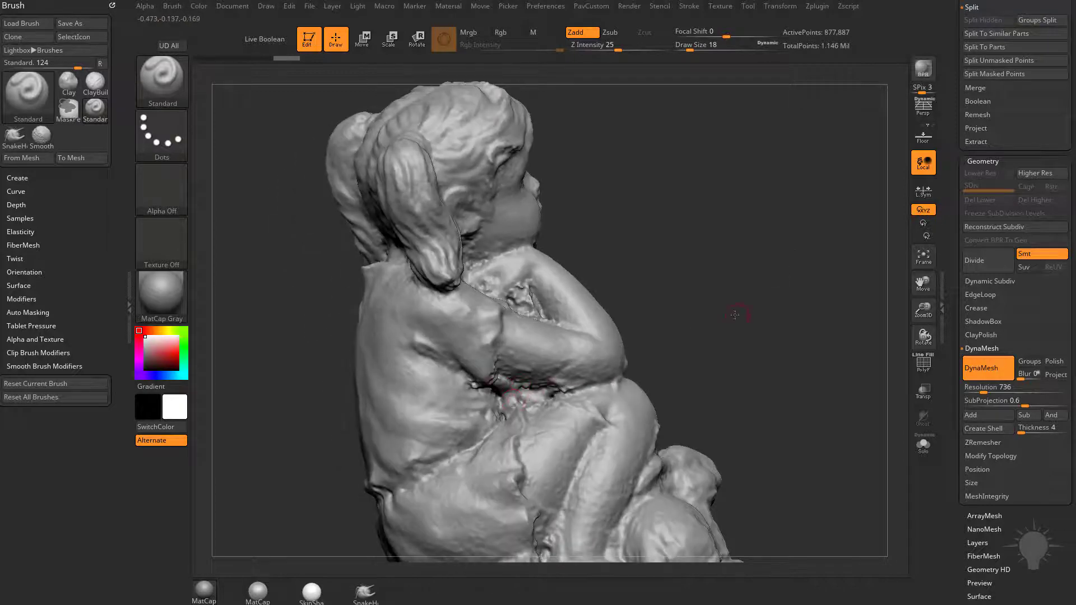
mouse_move(735, 315)
mouse_down()
mouse_move(706, 311)
mouse_move(756, 282)
mouse_move(805, 301)
mouse_move(785, 303)
mouse_move(752, 339)
mouse_move(753, 292)
mouse_move(779, 315)
mouse_move(757, 322)
mouse_move(766, 289)
mouse_move(790, 286)
mouse_up()
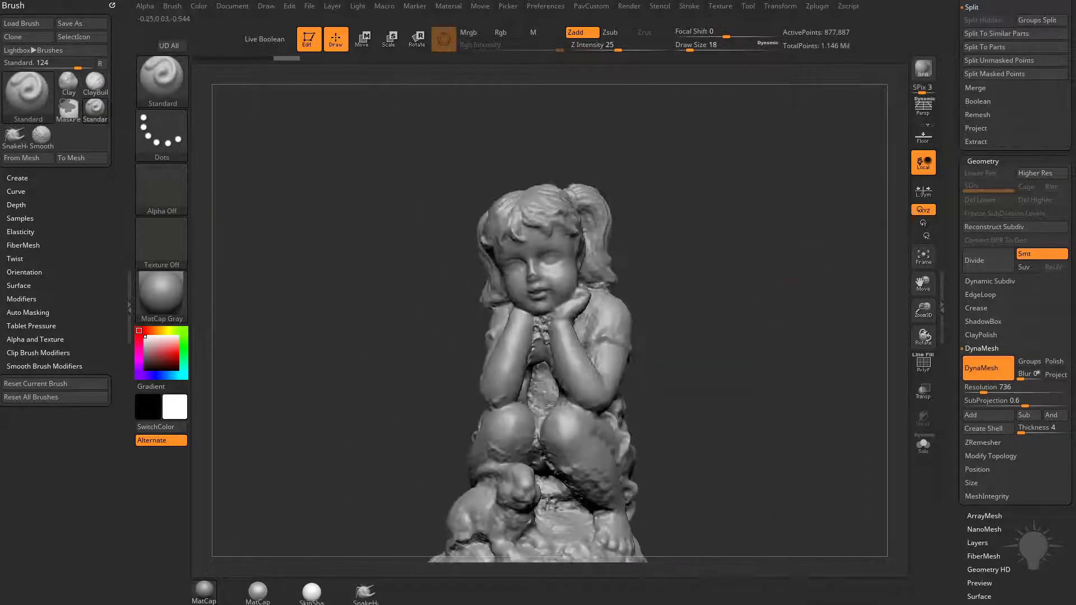
Step: Compare the original girl_statue subtool with the remeshed girl_statue1, then examine the remeshed statue from the front and side
drag(954, 266, 955, 480)
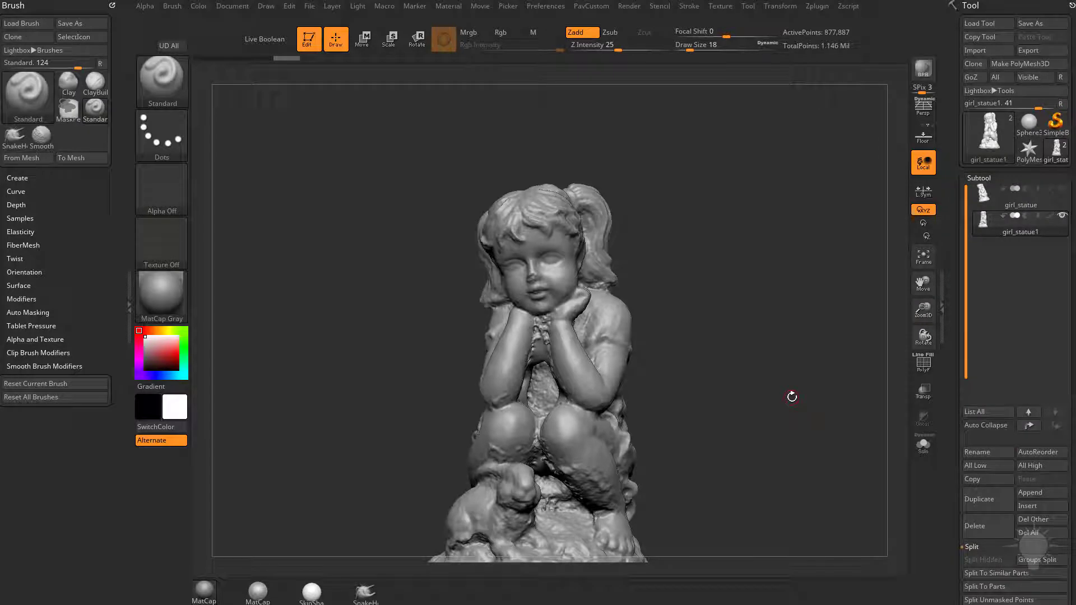
click(1003, 196)
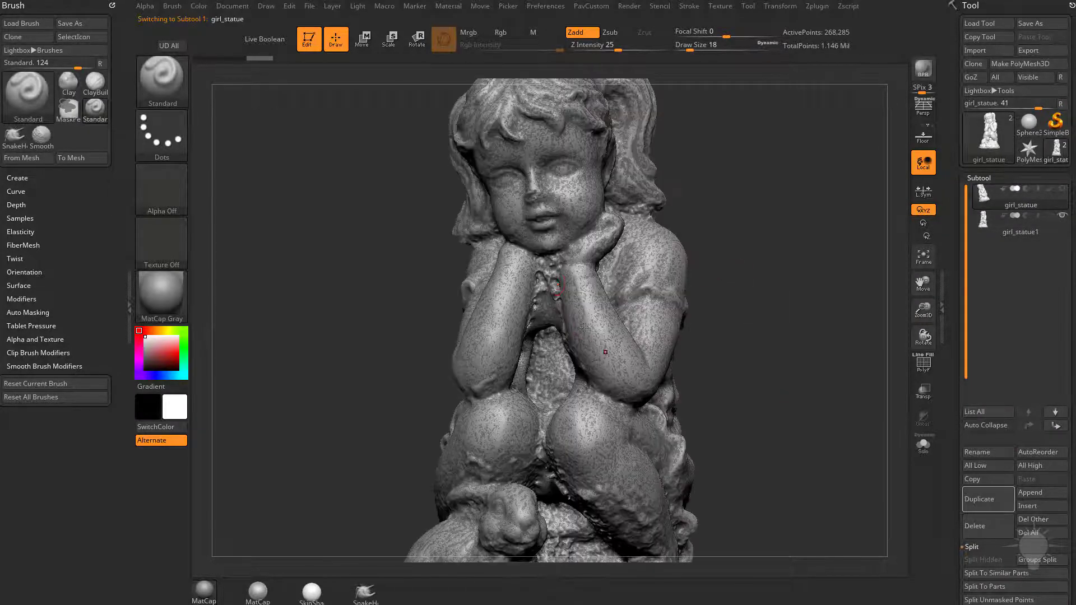
click(1028, 224)
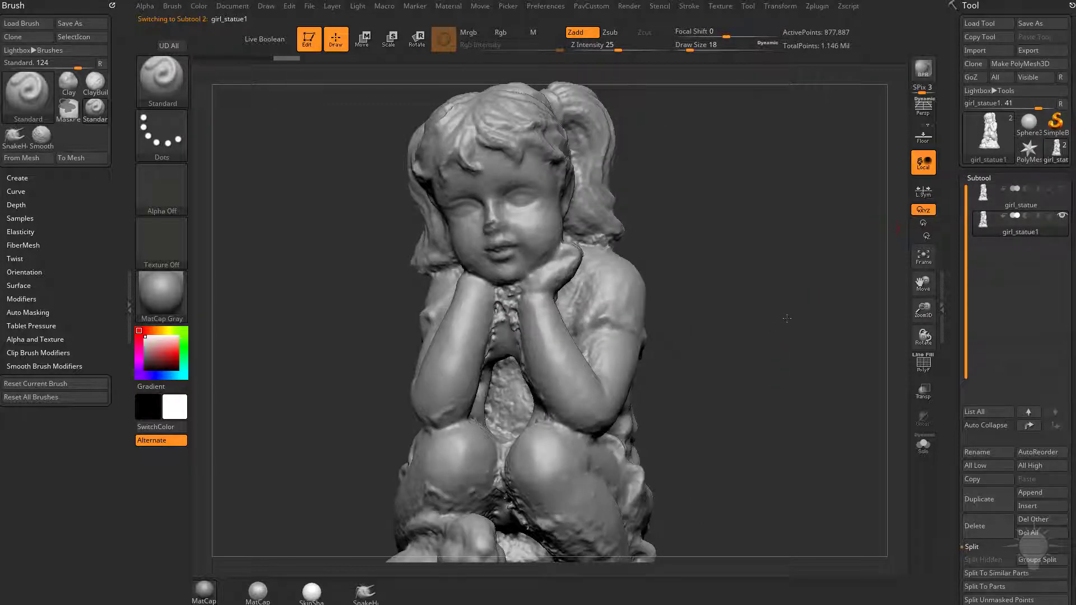
ctrl+right_drag(787, 318, 788, 326)
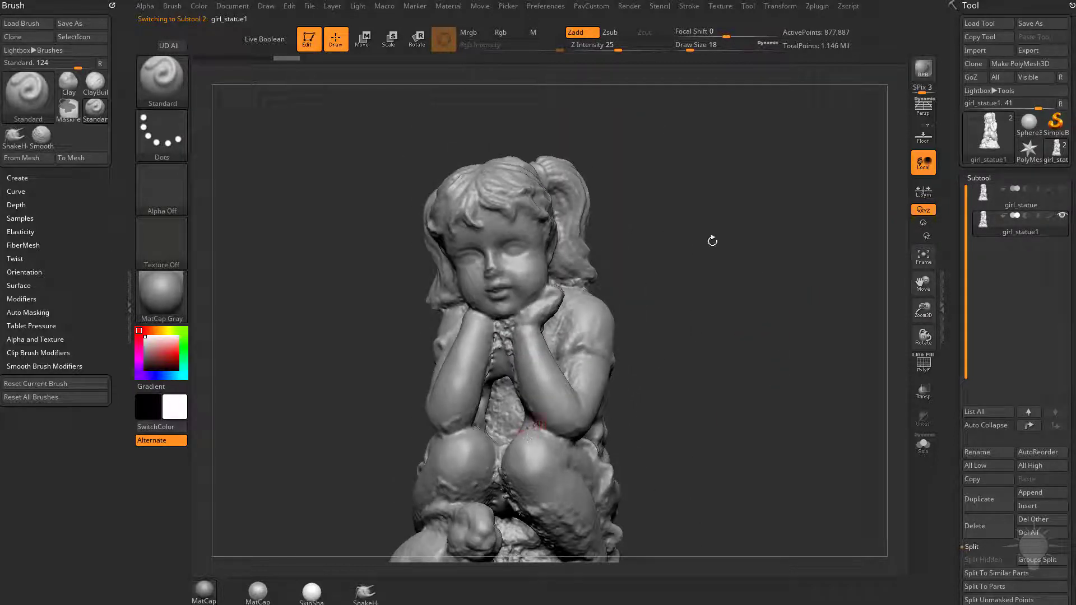
drag(742, 298, 785, 317)
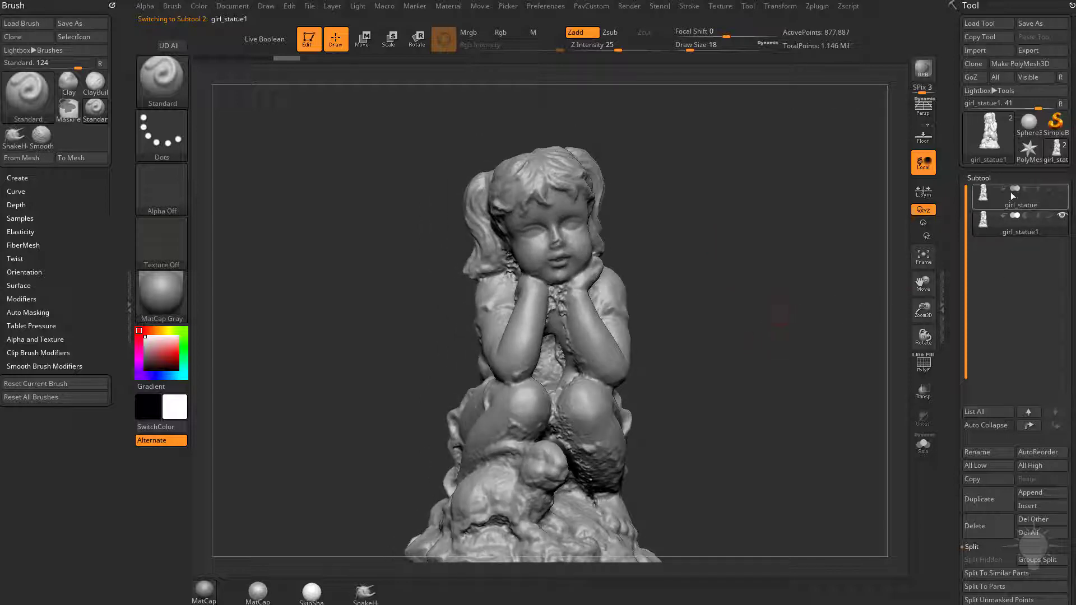
mouse_move(782, 319)
mouse_down()
mouse_move(775, 324)
mouse_move(783, 317)
mouse_up()
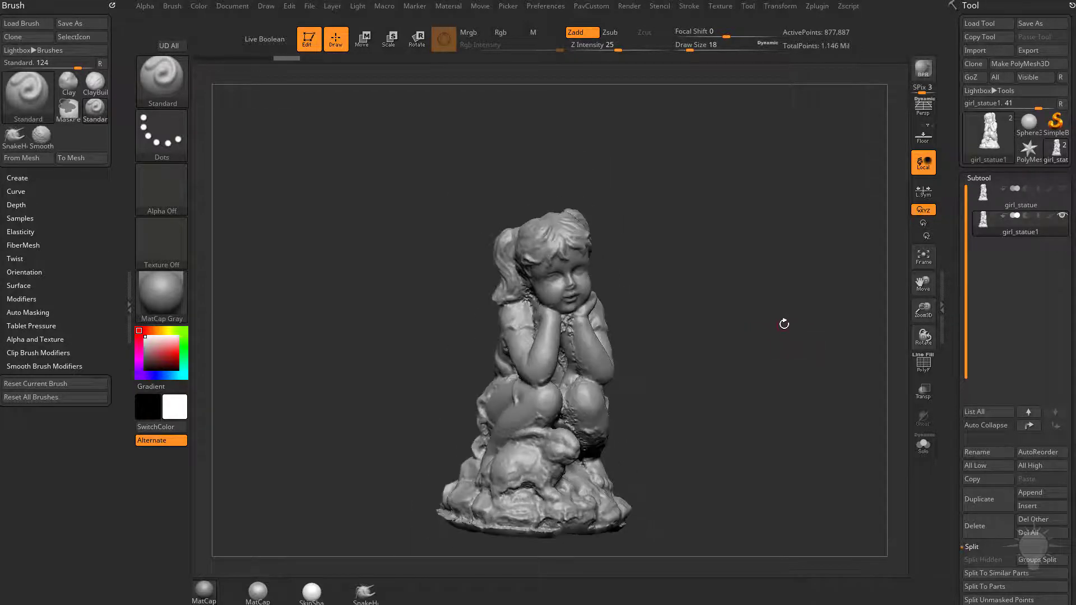
Step: Choose the IMM Primitives brush with the Sphere 32 mesh and insert a sphere in front of the girl's chest
key(b)
key(i)
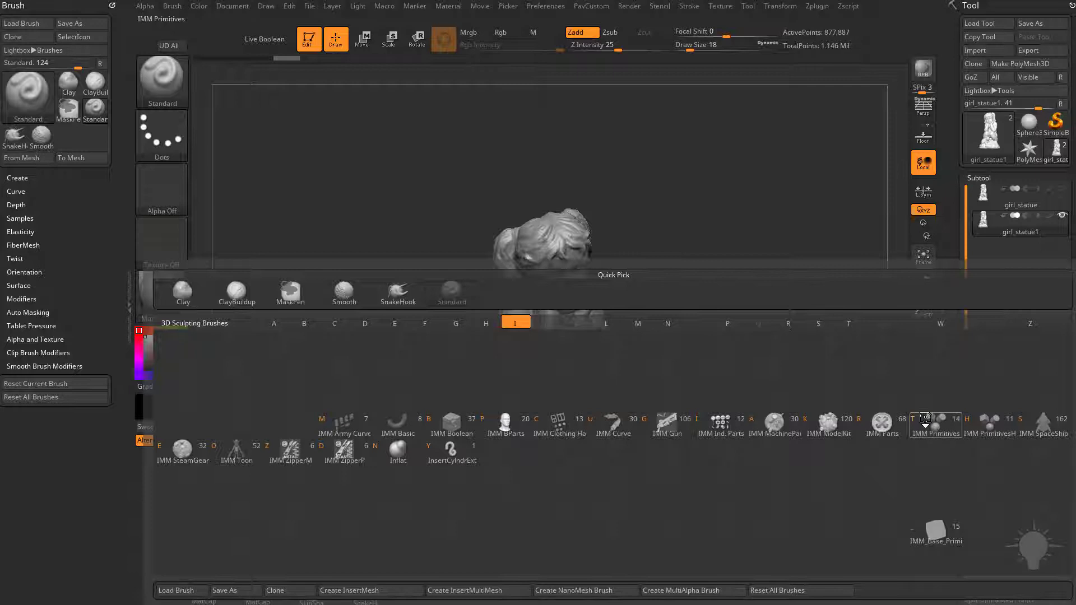
click(934, 425)
key(m)
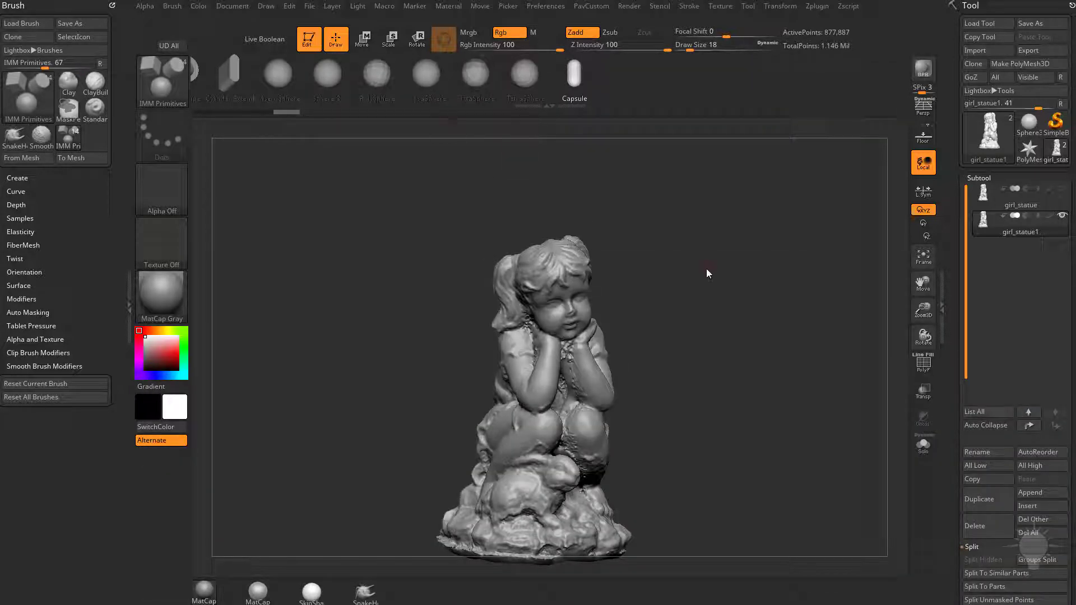
key(m)
click(521, 353)
alt+drag(689, 334, 753, 347)
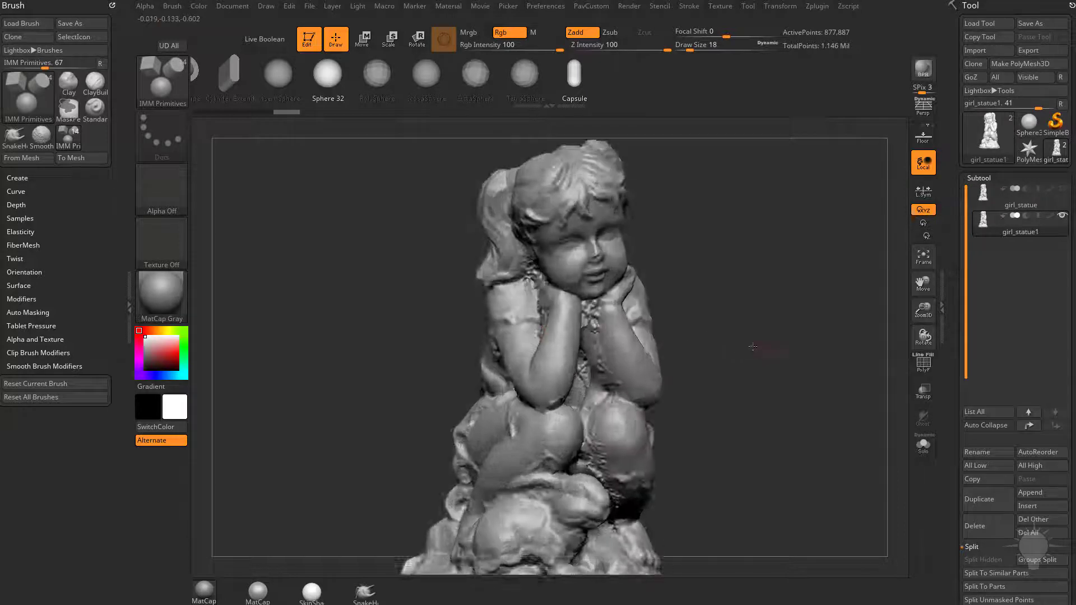
drag(590, 367, 647, 385)
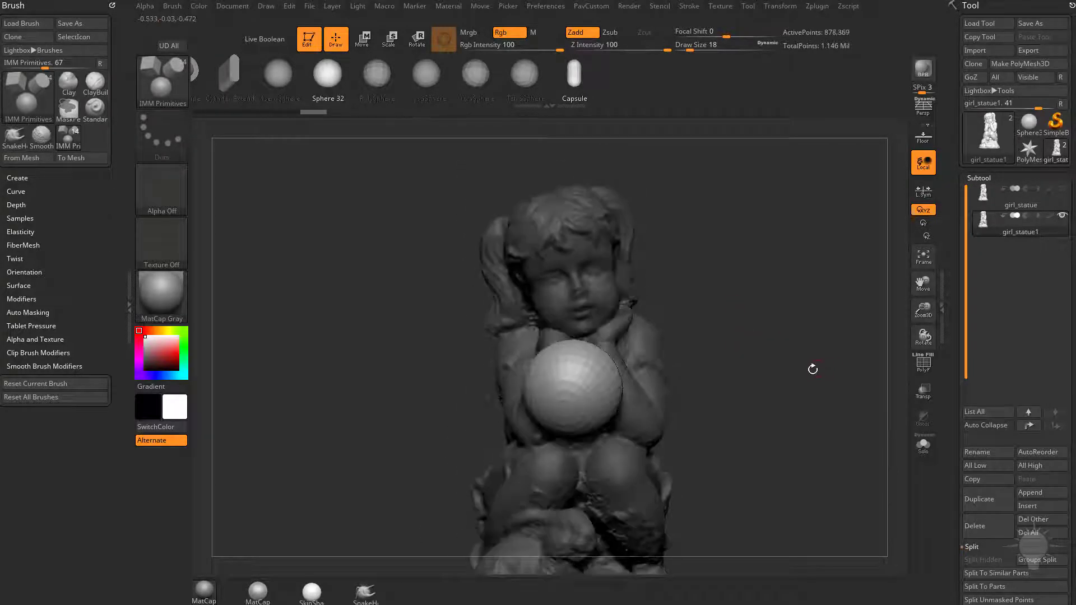
Step: Split the masked statue from the inserted sphere so that each is its own subtool
drag(812, 369, 697, 340)
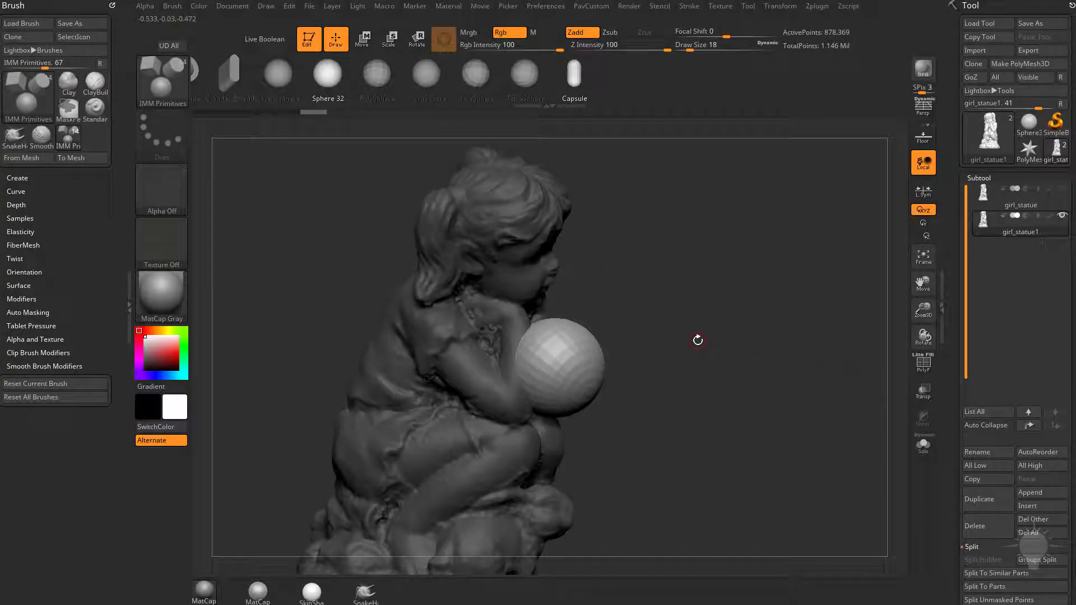
drag(723, 282, 739, 330)
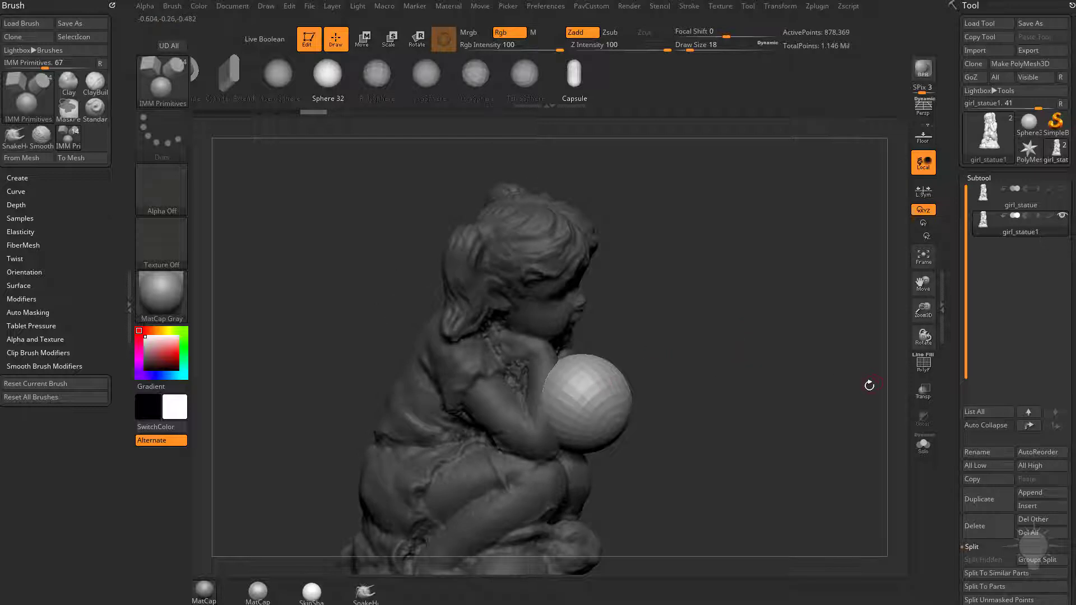
drag(869, 385, 795, 380)
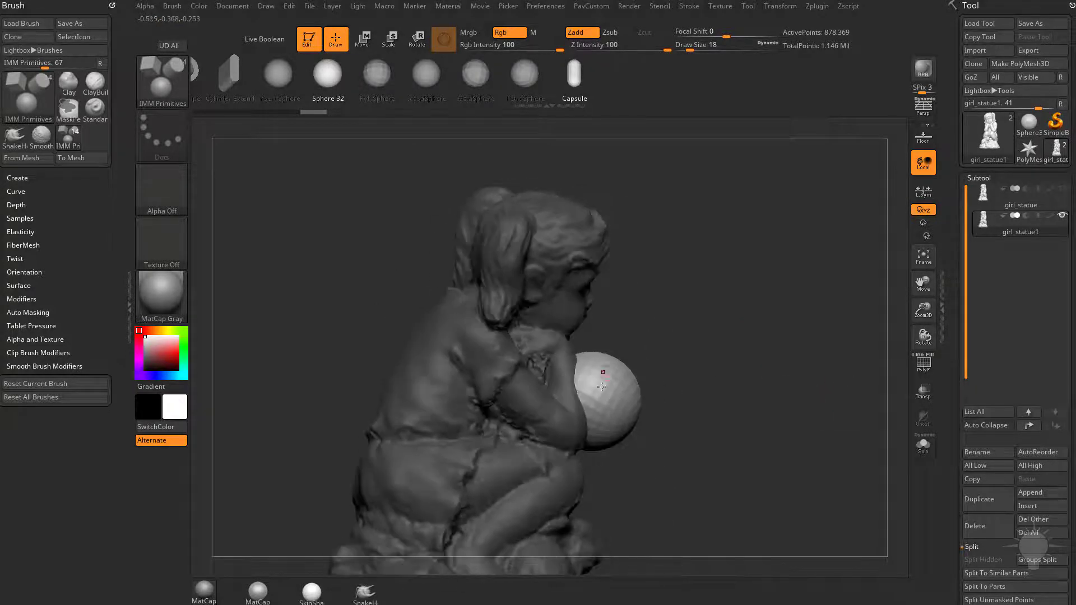
mouse_move(715, 358)
mouse_down()
mouse_move(629, 408)
mouse_move(719, 377)
mouse_up()
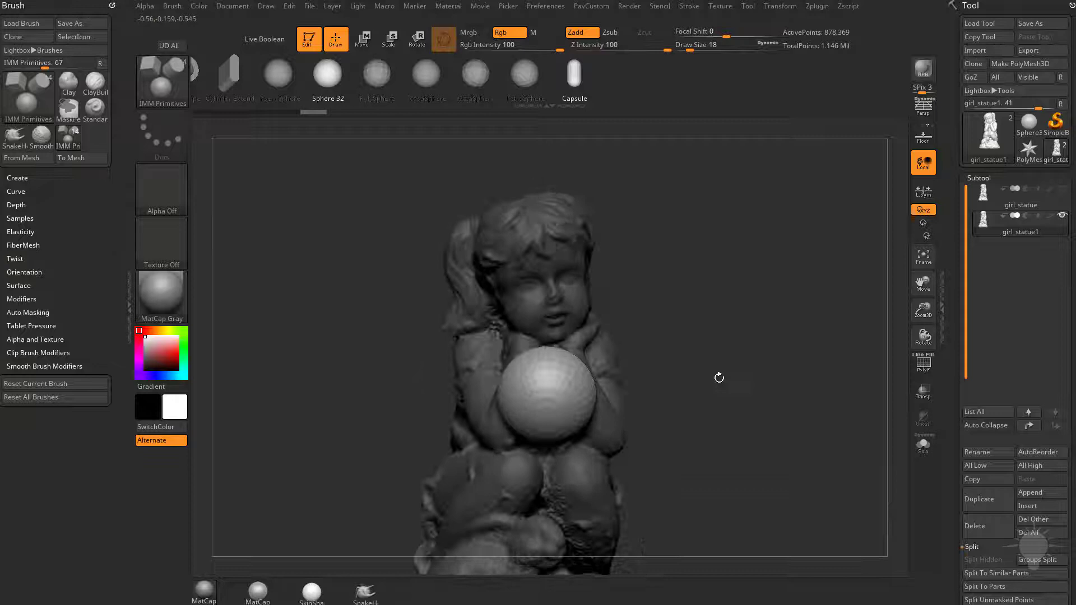
drag(951, 397, 927, 310)
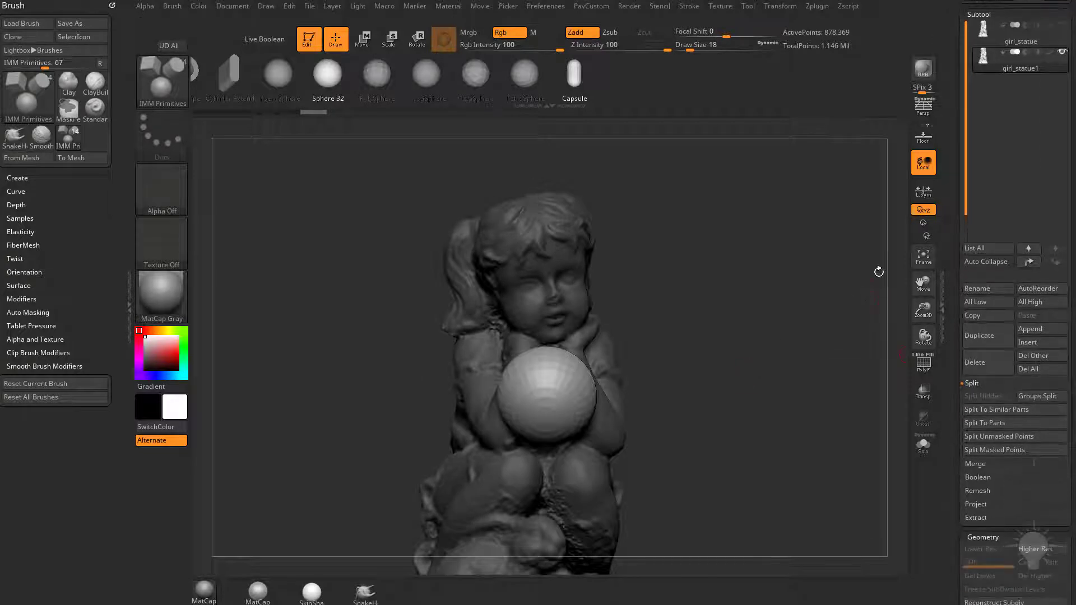
drag(706, 347, 730, 349)
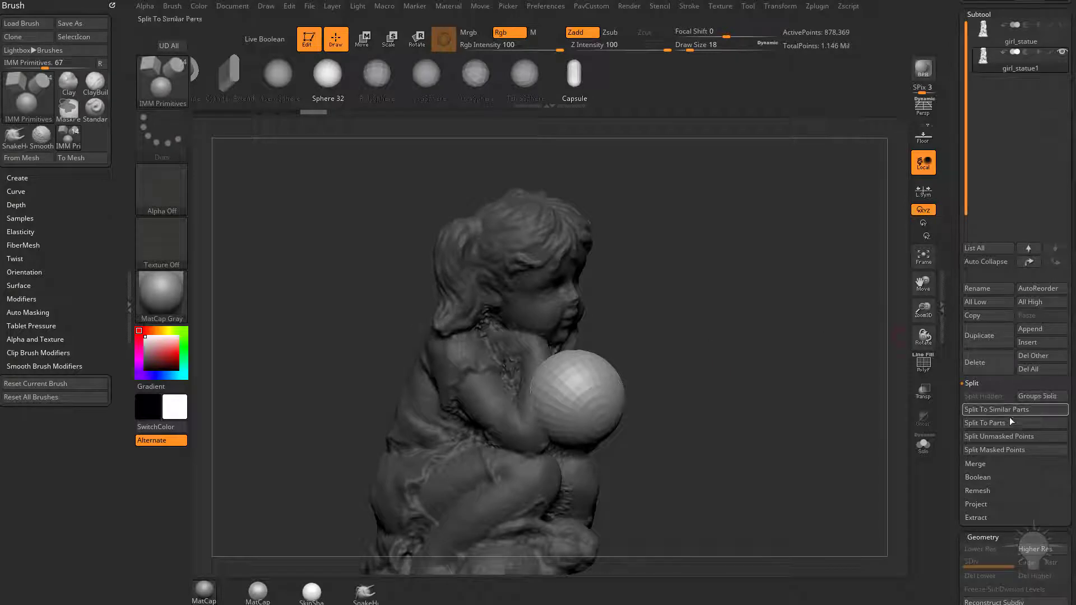
click(1000, 449)
mouse_move(1011, 72)
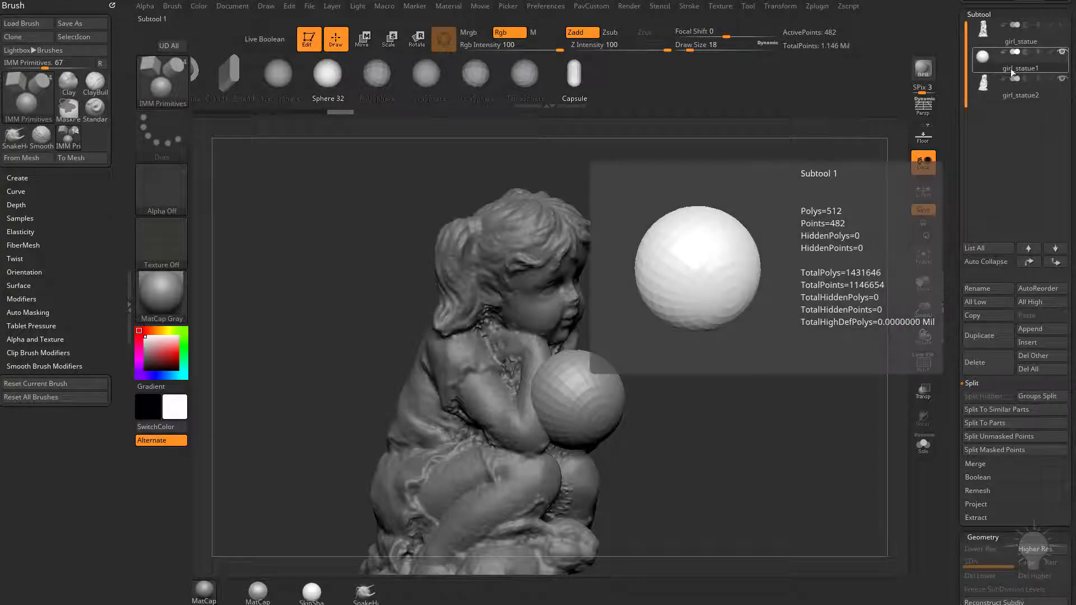
Step: Reorder the sphere subtool below the statue, set it to subtract, and enable Live Boolean
drag(783, 240, 788, 273)
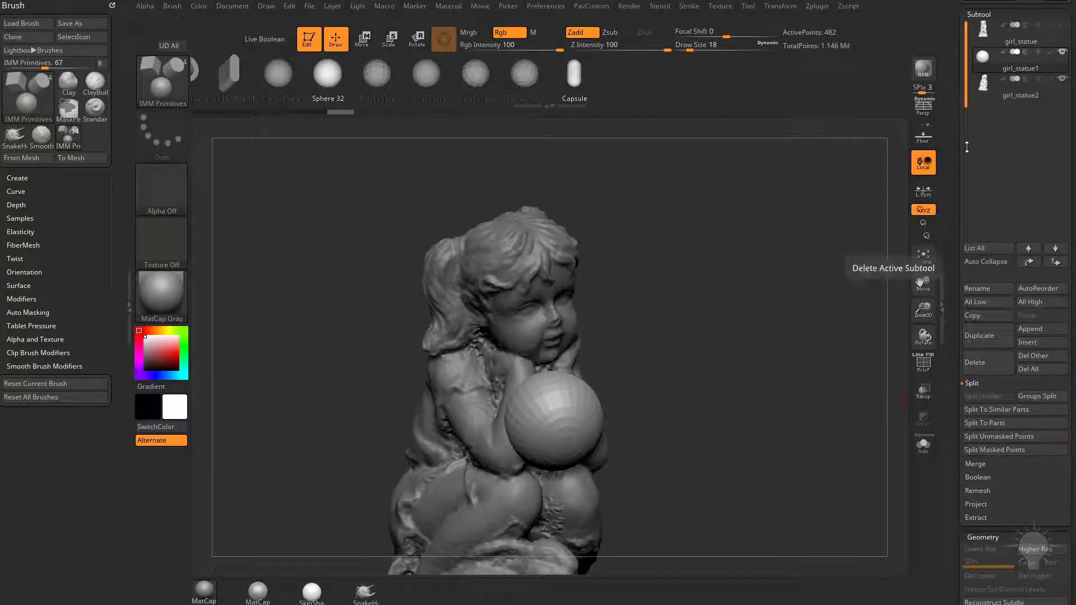
mouse_move(1009, 63)
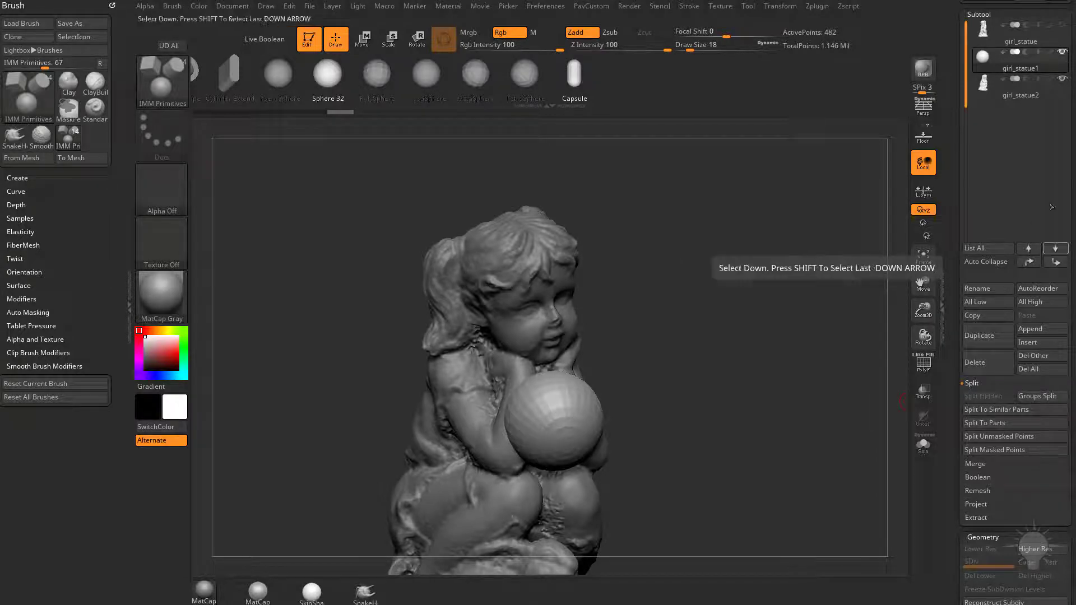
click(1055, 262)
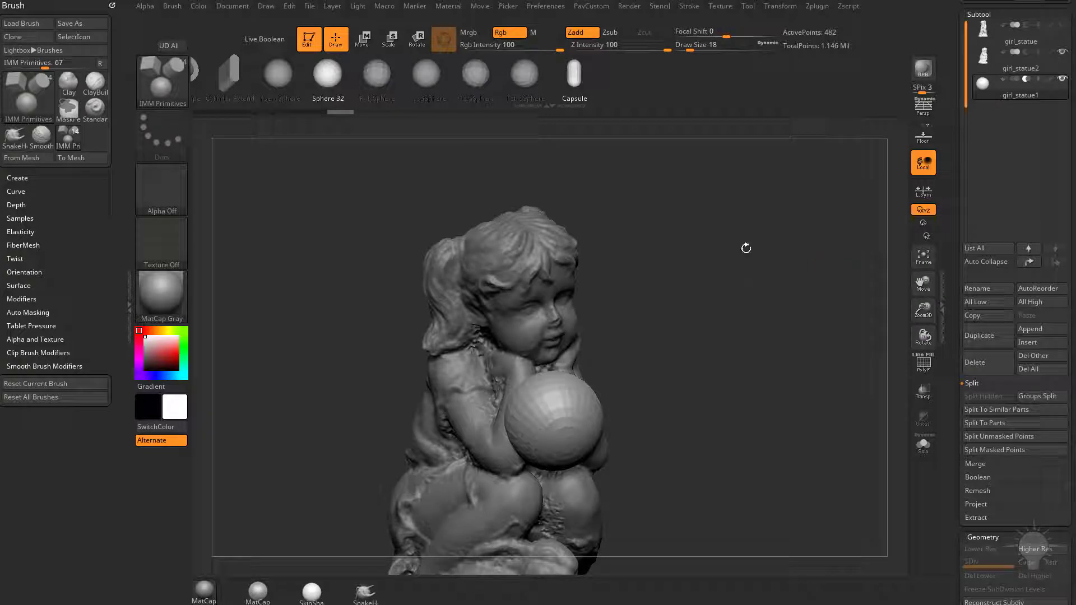
click(269, 39)
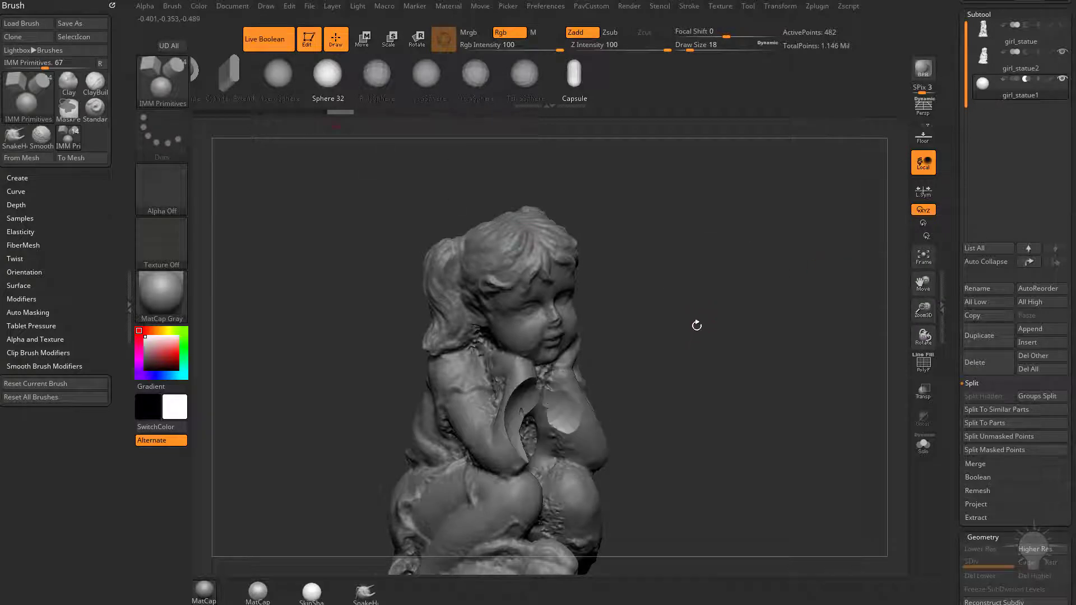
Step: Move the subtractive sphere inward into the space between the girl's arms and chest
alt+drag(696, 325, 699, 283)
drag(699, 283, 687, 345)
key(w)
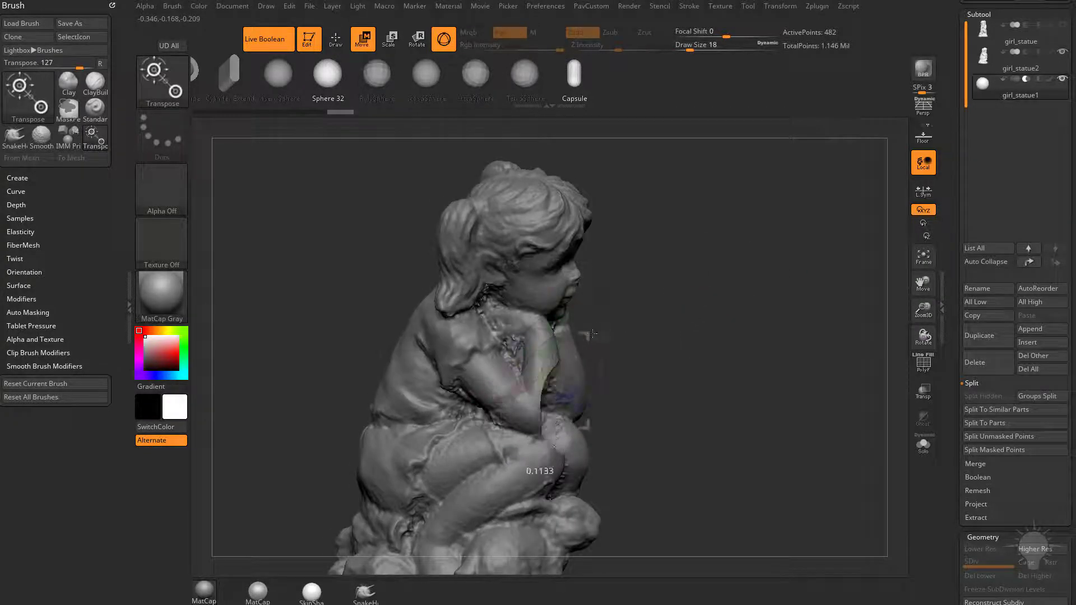
key(q)
mouse_move(721, 312)
mouse_down()
mouse_move(568, 353)
mouse_move(722, 273)
mouse_up()
Step: Reshape the subtractive sphere with the Move brush so it carves the gap between the chest and arms without cutting the arms
key(b)
key(m)
key(v)
drag(568, 381, 604, 392)
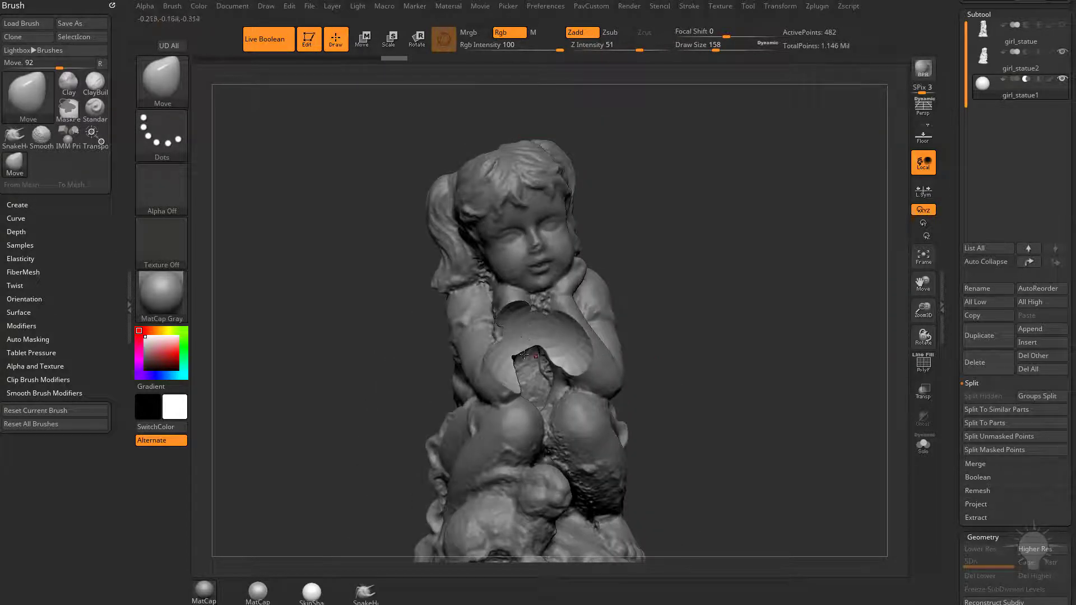
drag(617, 331, 534, 341)
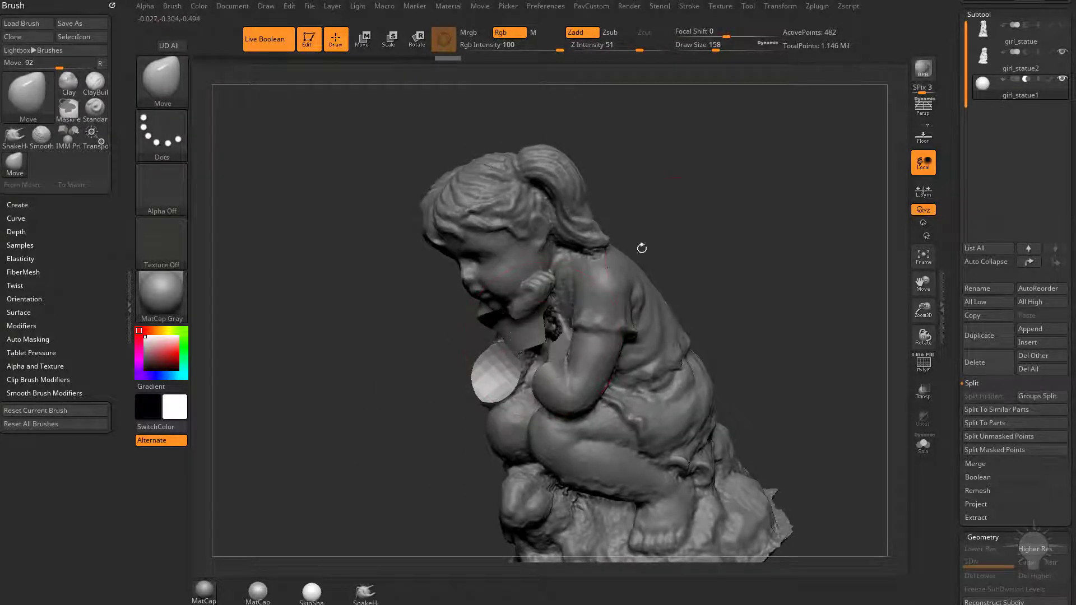
drag(641, 247, 667, 269)
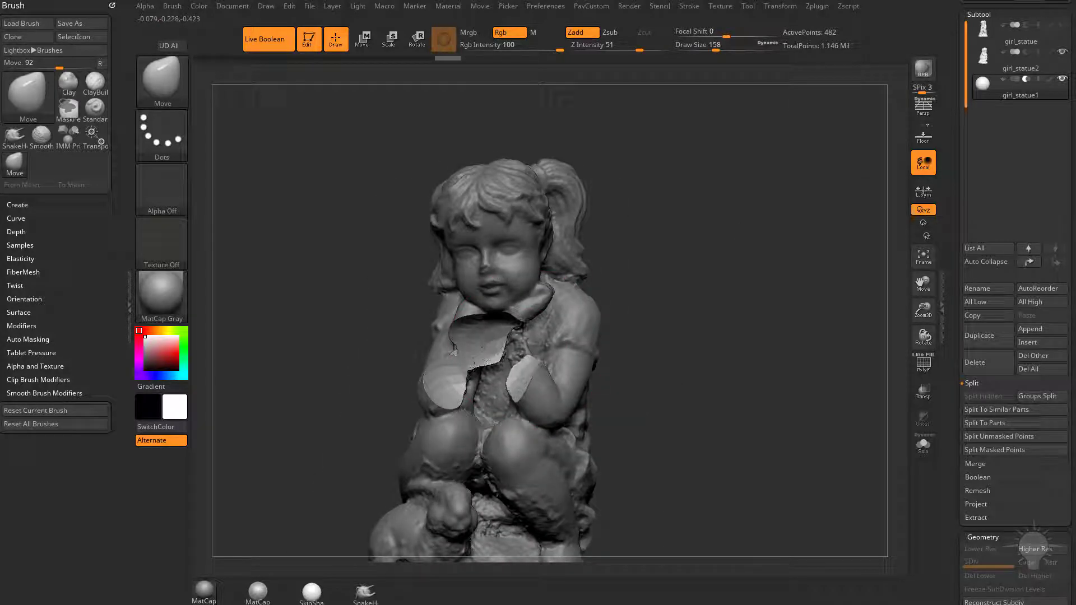
mouse_move(607, 321)
mouse_down()
mouse_move(644, 336)
mouse_move(622, 342)
mouse_up()
drag(512, 388, 526, 374)
drag(625, 337, 701, 333)
drag(510, 364, 516, 403)
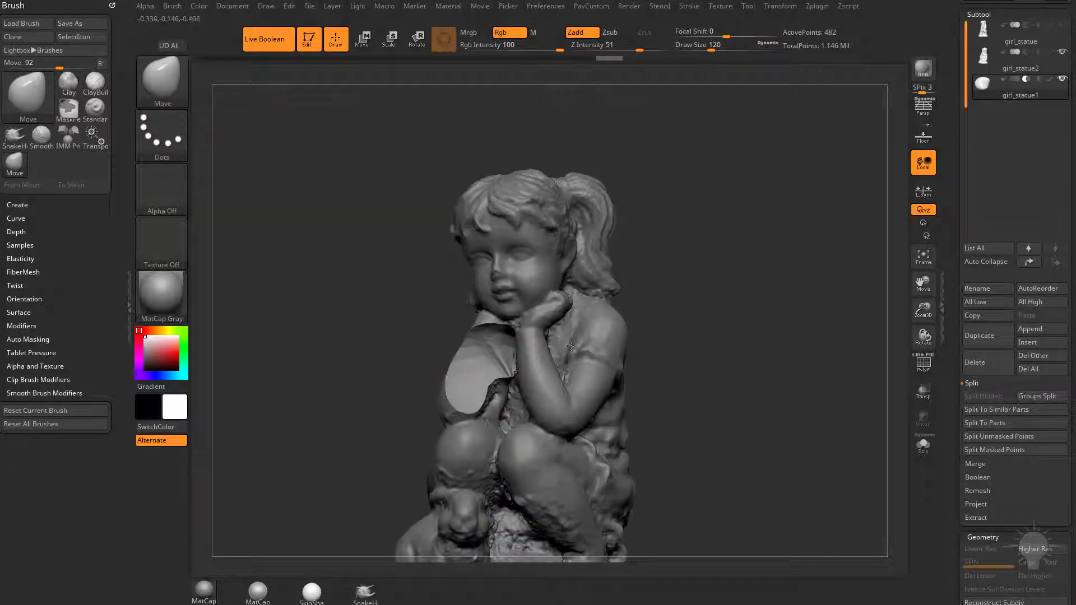
drag(570, 347, 495, 378)
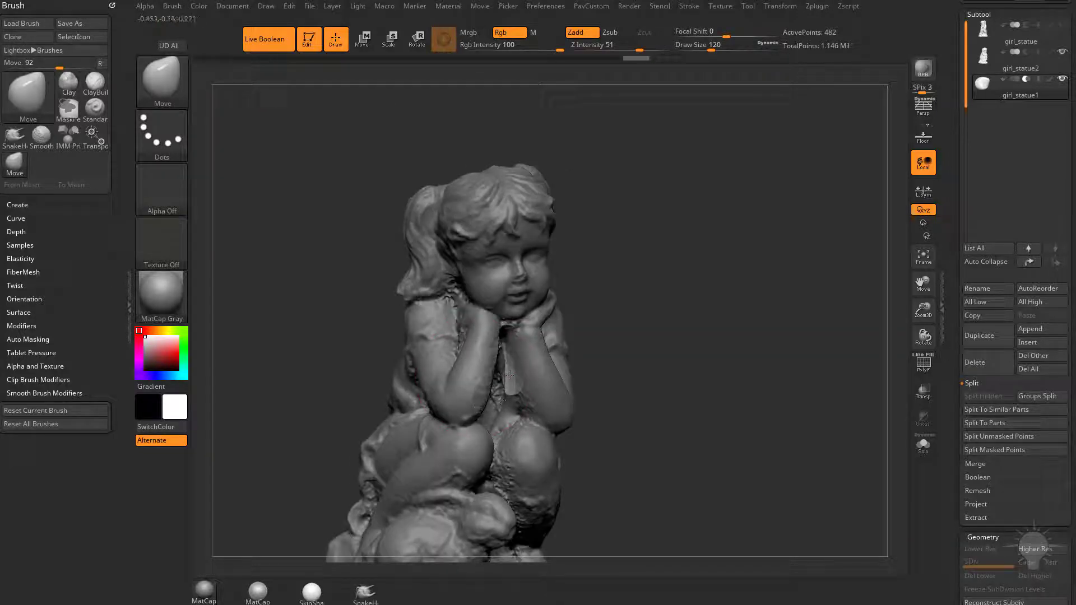
mouse_move(616, 336)
mouse_down()
mouse_move(617, 278)
mouse_move(520, 394)
mouse_up()
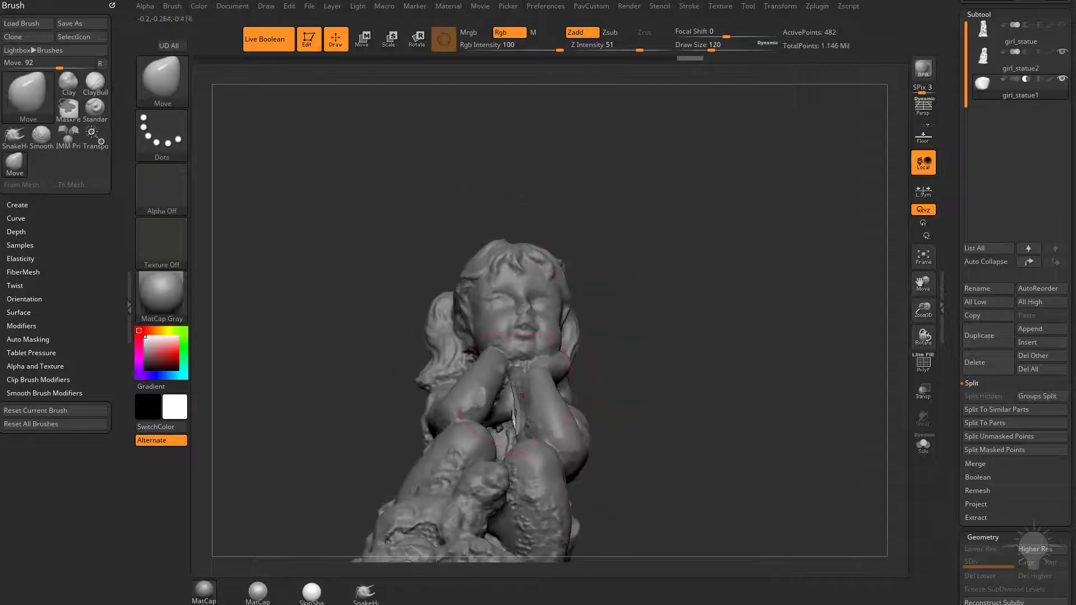
drag(675, 313, 689, 355)
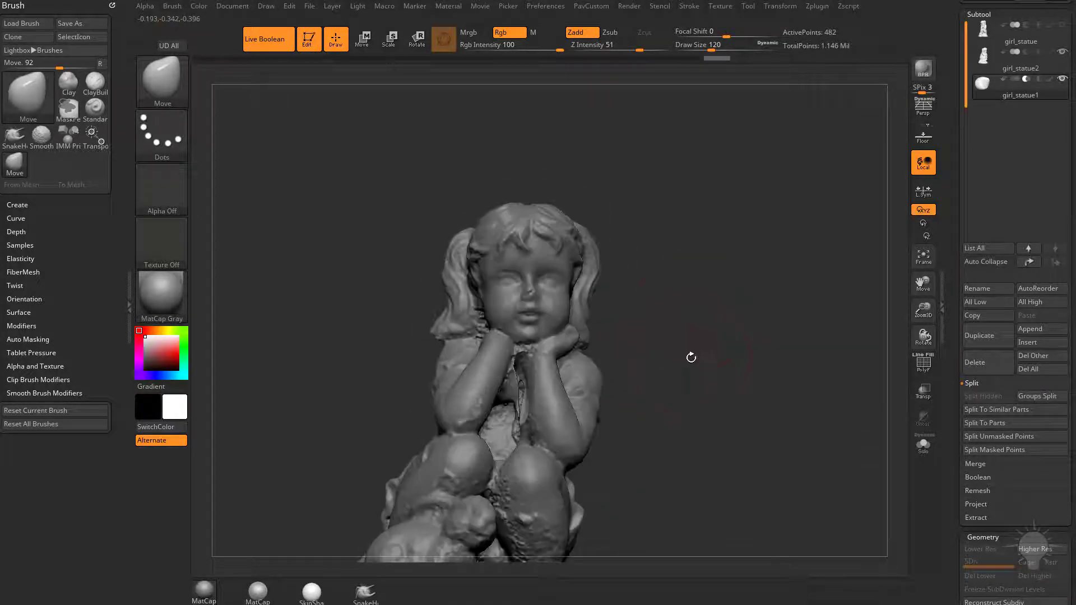
Step: Remesh the reshaped cutter with DynaMesh at a resolution of 736 and isolate it in Solo mode
key(space)
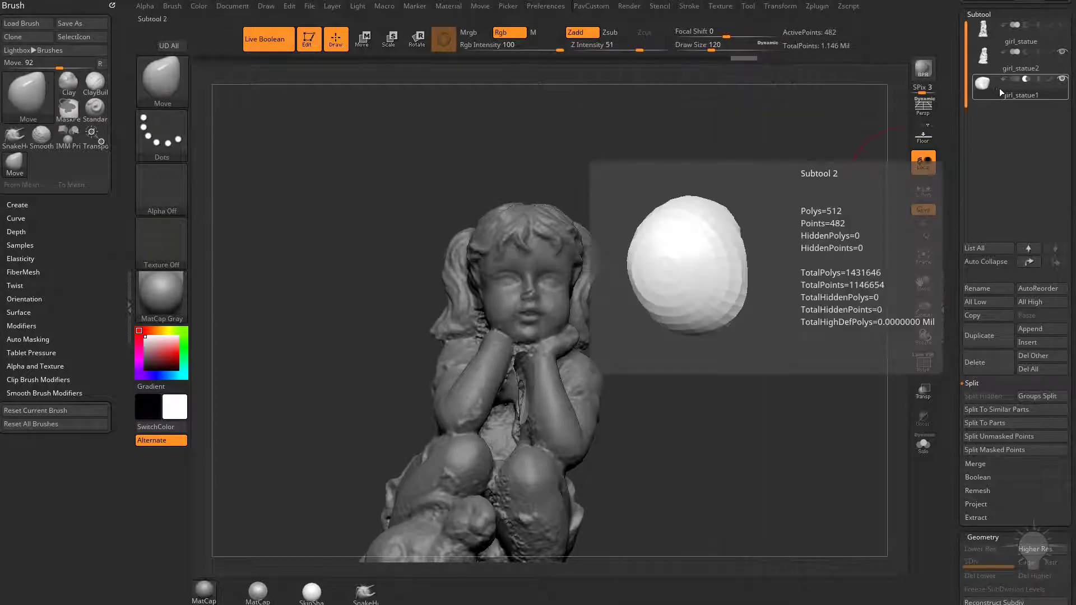
key(space)
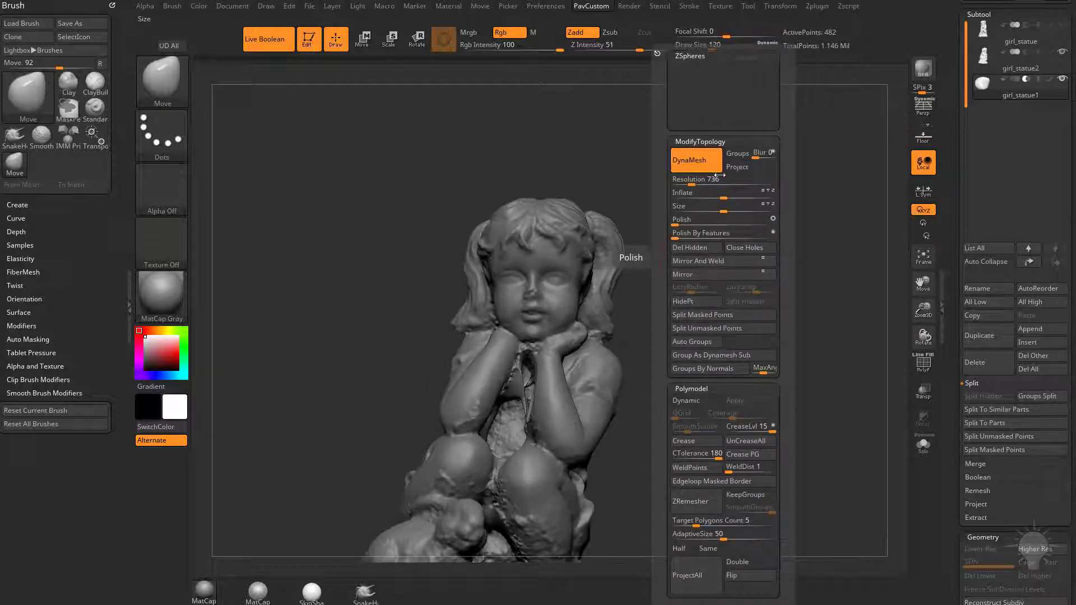
drag(960, 368, 954, 229)
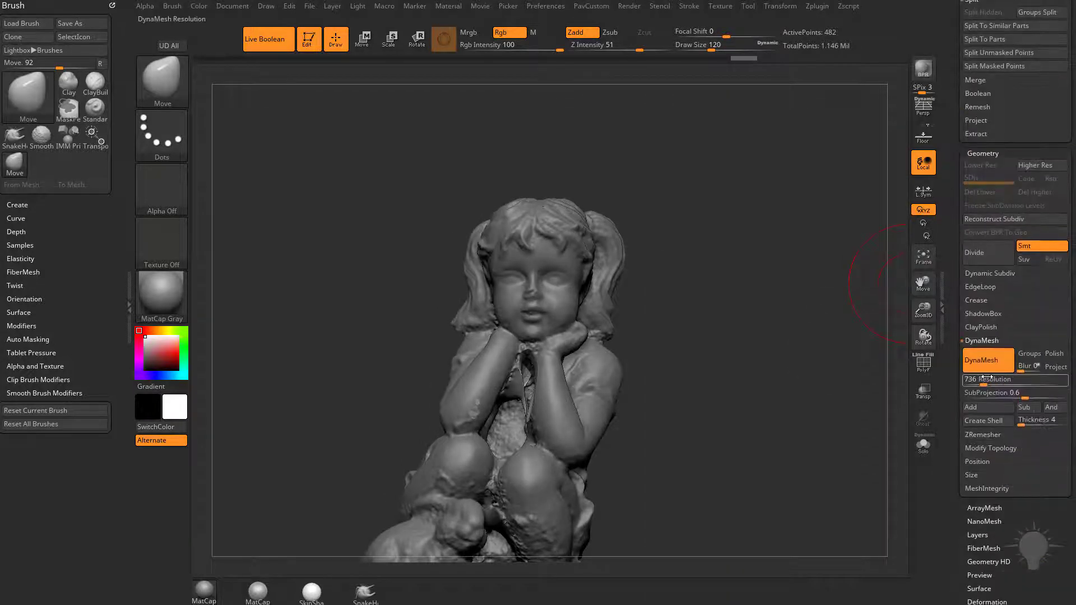
click(923, 446)
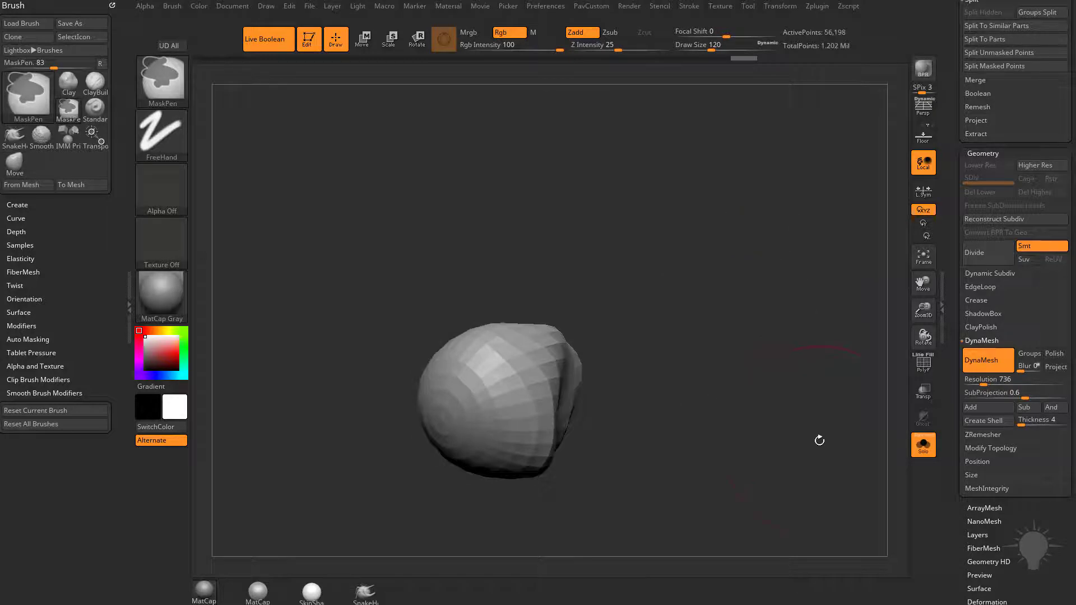
click(923, 370)
click(924, 370)
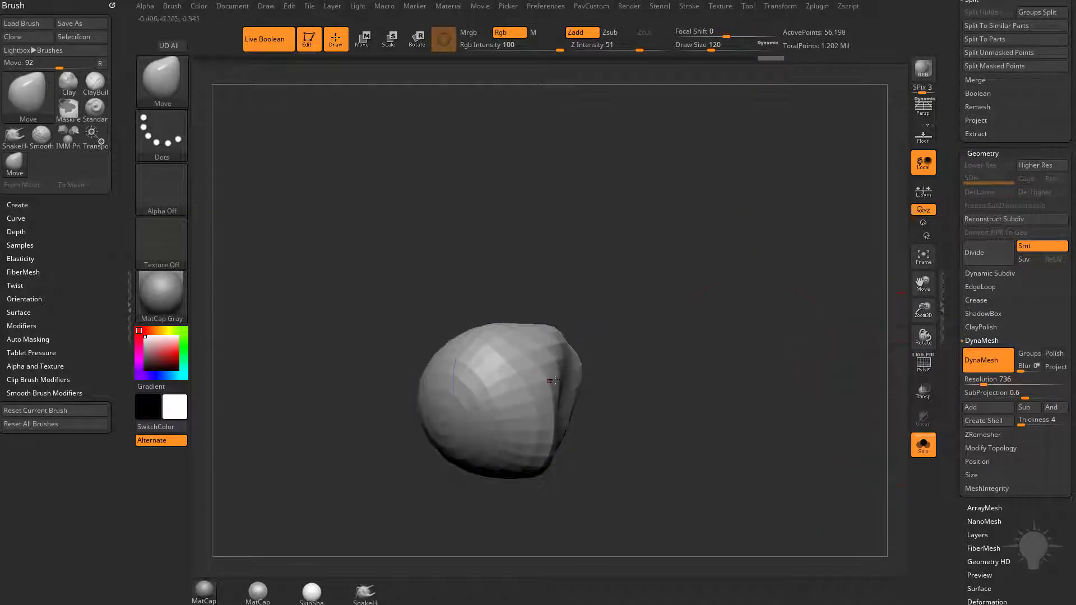
Step: Smooth the isolated cutter and set Smooth Stronger as the smoothing brush
shift+drag(548, 378, 524, 357)
shift+click(174, 86)
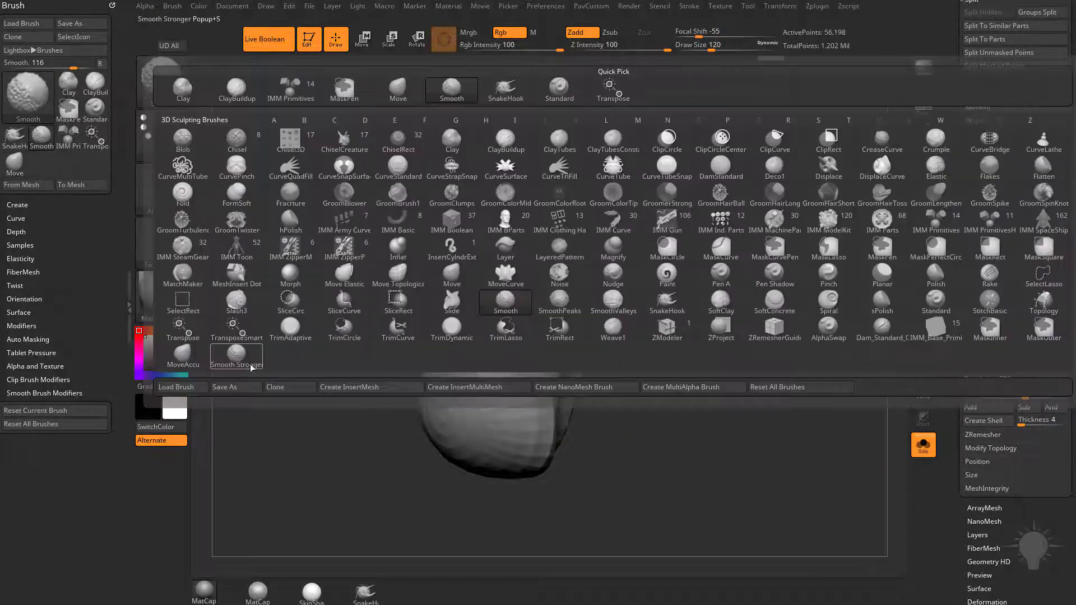
shift+click(249, 363)
drag(701, 396, 714, 396)
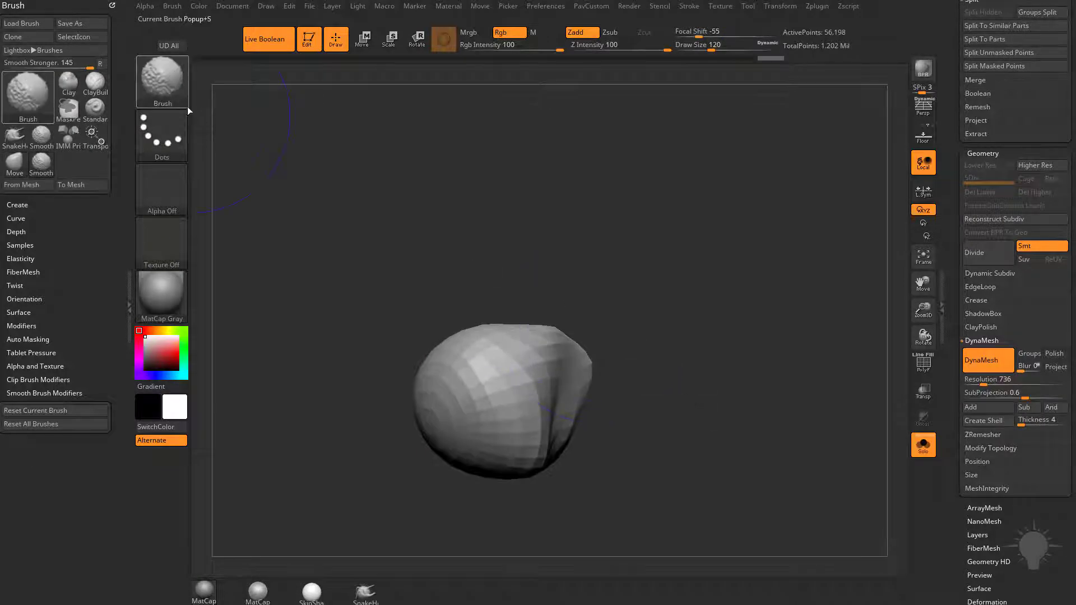
shift+click(176, 87)
shift+click(236, 357)
Step: Browse the LightBox brush library and open its Smooth folder
key(comma)
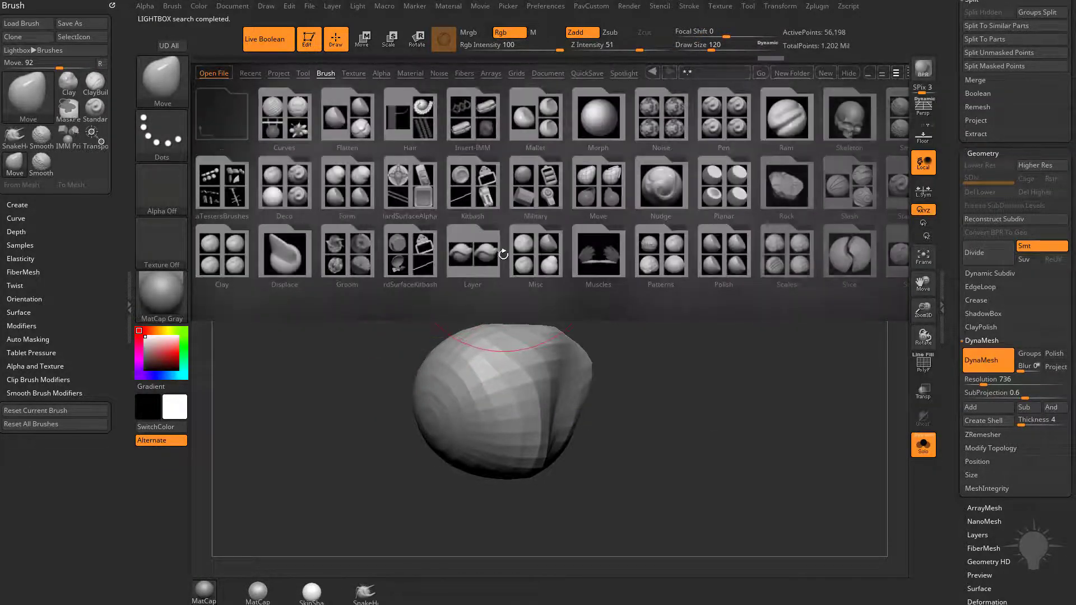
mouse_move(647, 185)
mouse_down()
mouse_move(738, 138)
mouse_move(555, 146)
mouse_up()
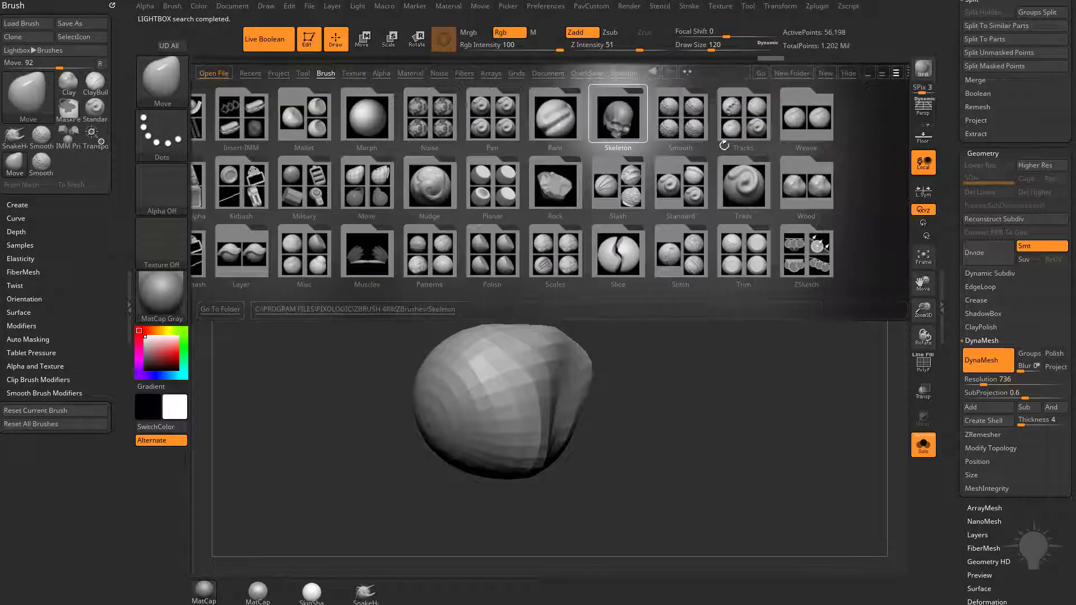
double_click(690, 125)
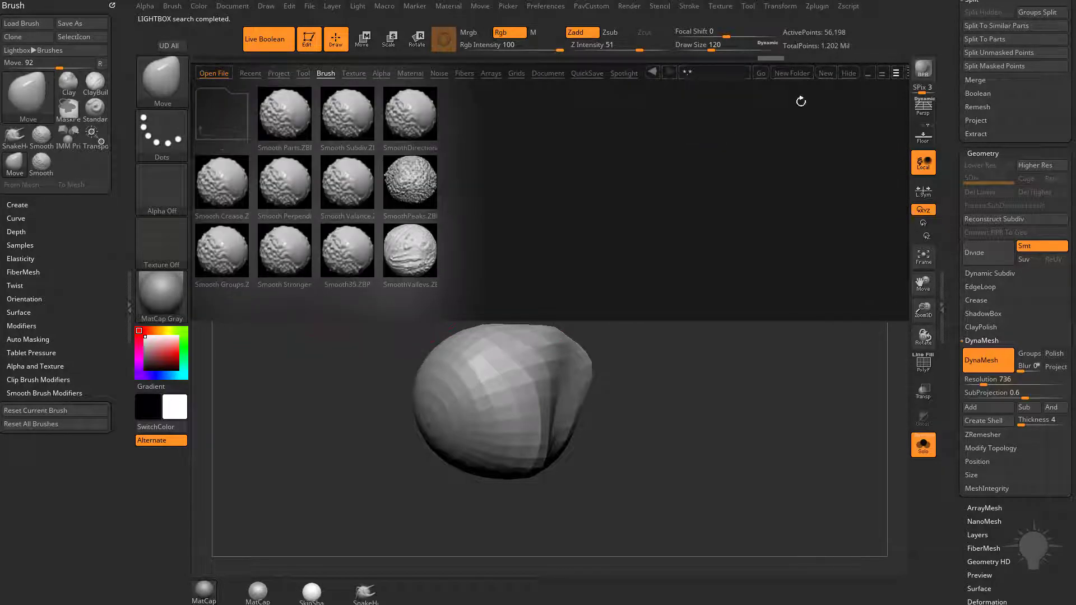
Step: Smooth the cutter's surface and reshape it with the Move brush in the gap between the forearms
shift+drag(549, 388, 552, 392)
mouse_move(807, 386)
mouse_down()
mouse_move(667, 378)
mouse_move(723, 386)
mouse_up()
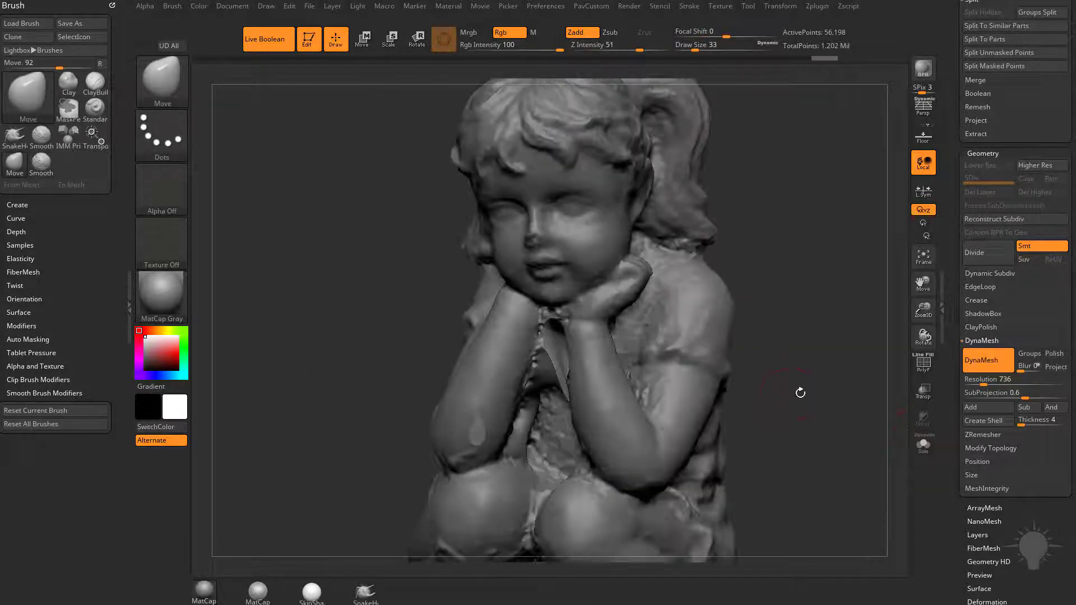
drag(800, 392, 827, 367)
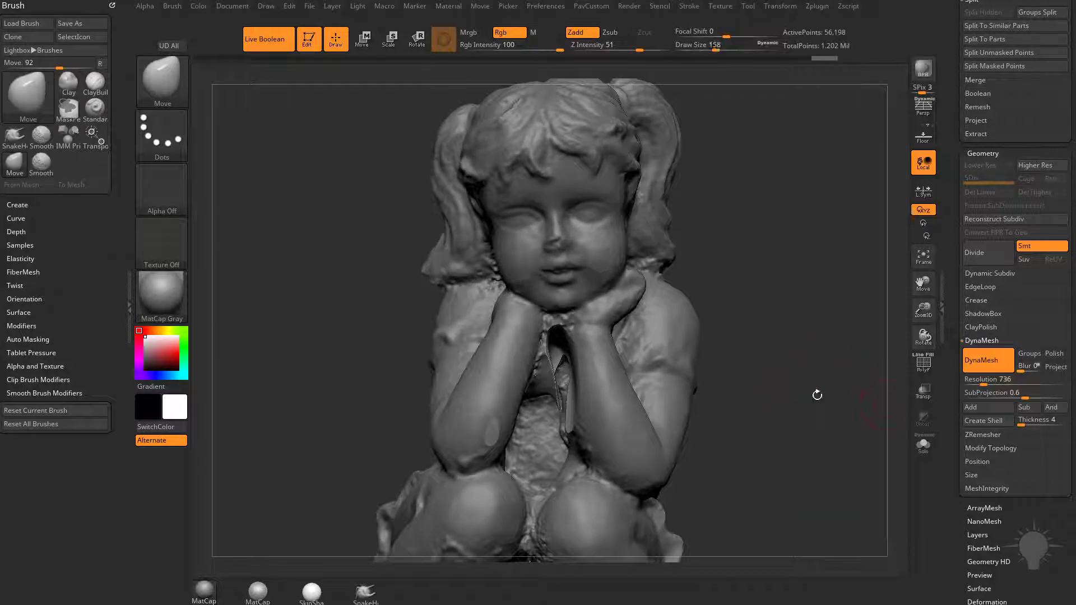
drag(515, 380, 583, 363)
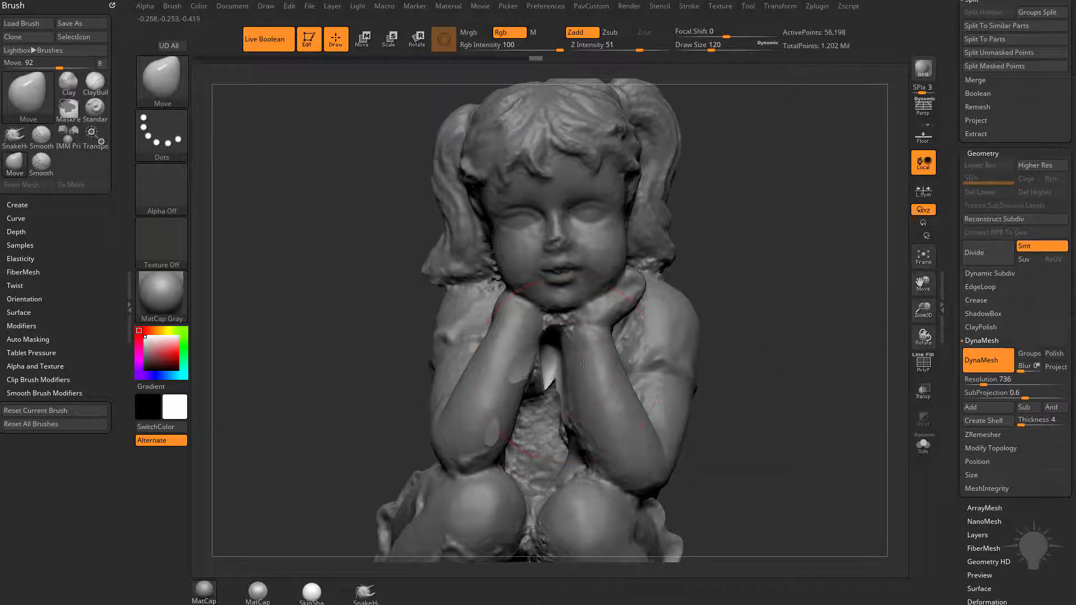
Step: Try a Clay brush stroke on the cutter between the arms and undo it
key(b)
key(c)
key(l)
drag(792, 326, 743, 347)
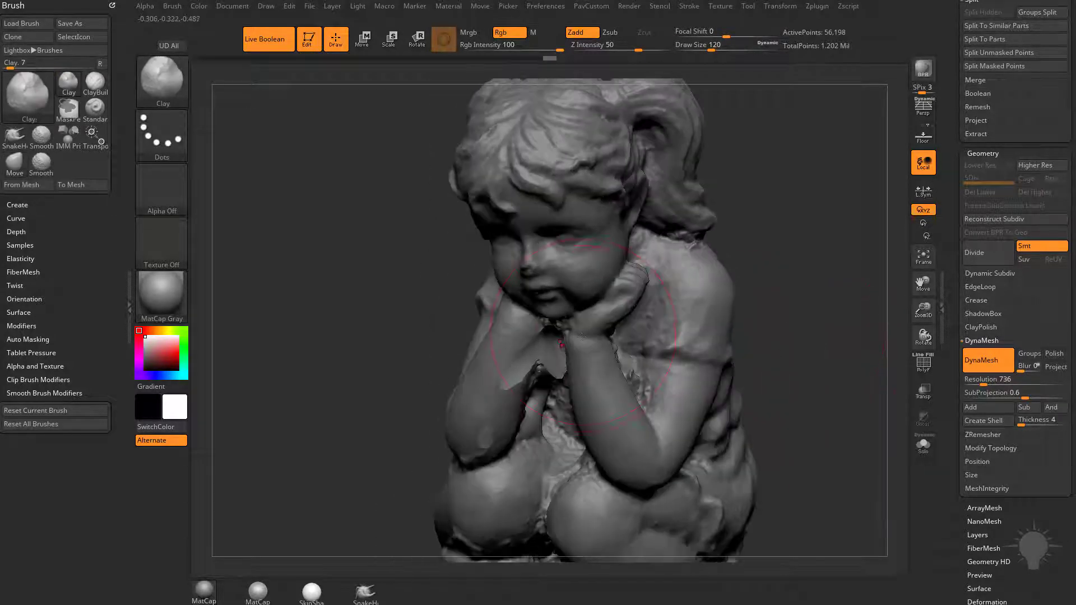
key(ctrl+z)
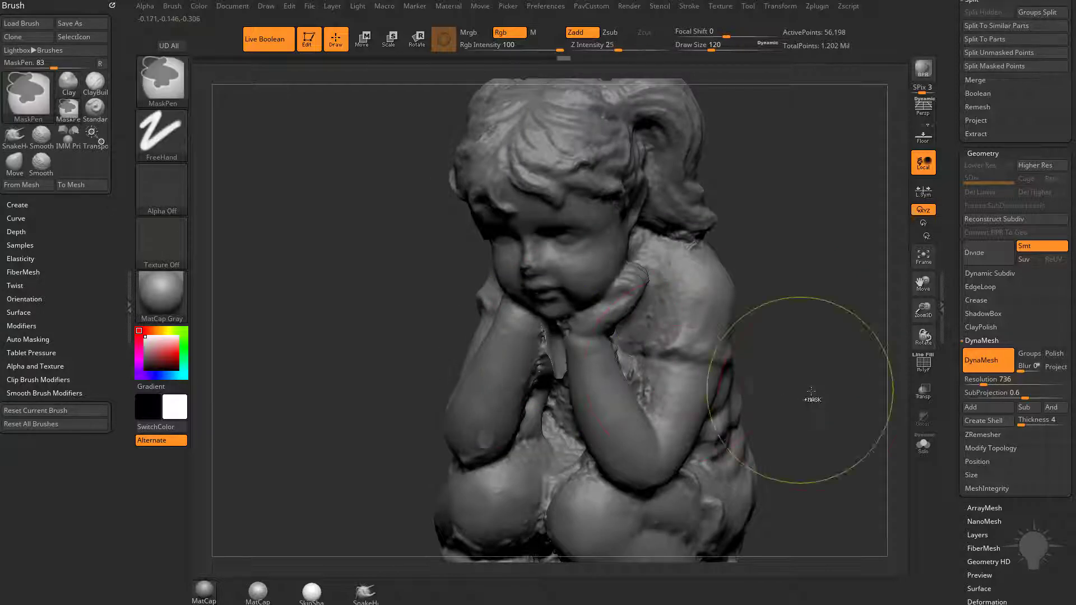
Step: Refresh the cutter's DynaMesh and display its PolyFrame wireframe in front of the statue
drag(817, 381, 893, 416)
click(923, 365)
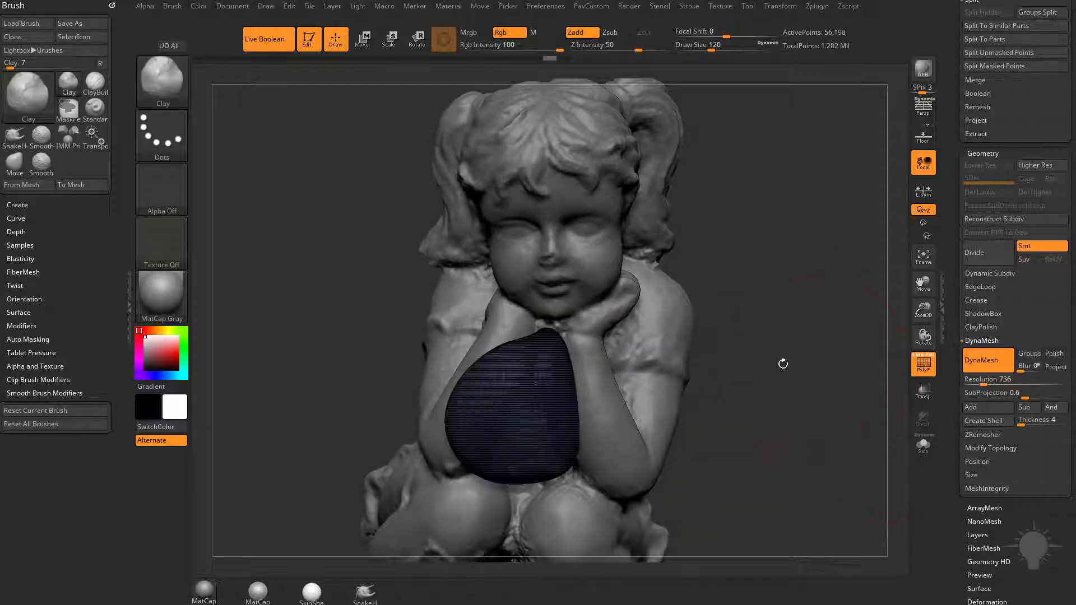
Step: Reshape the cutter around the inner forearms and chest with the Move brush at draw size 112
right_drag(781, 355, 594, 350)
key(b)
key(m)
key(v)
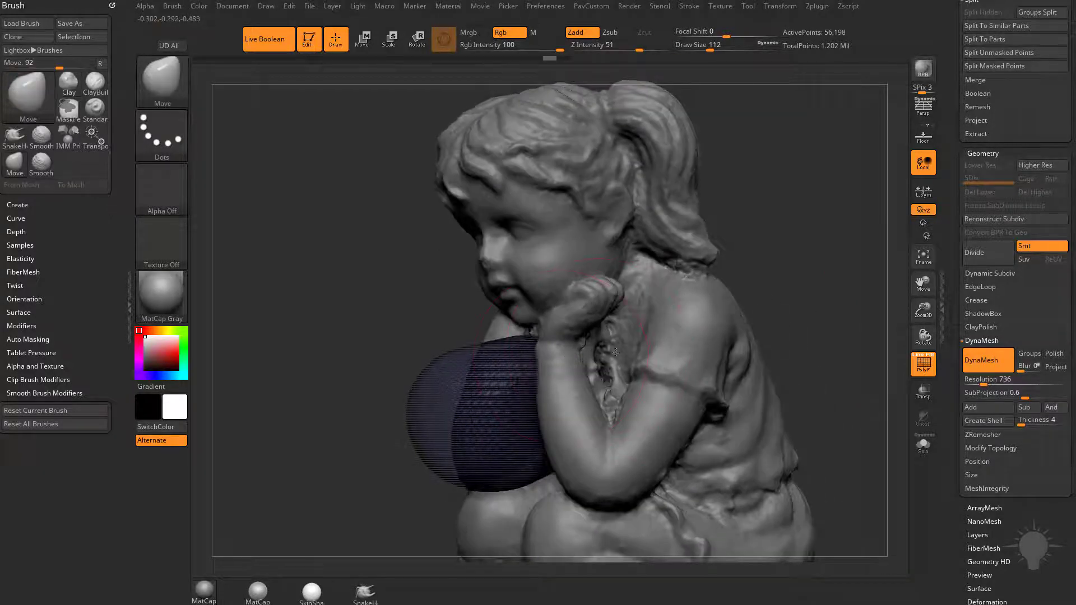
right_drag(664, 322, 723, 350)
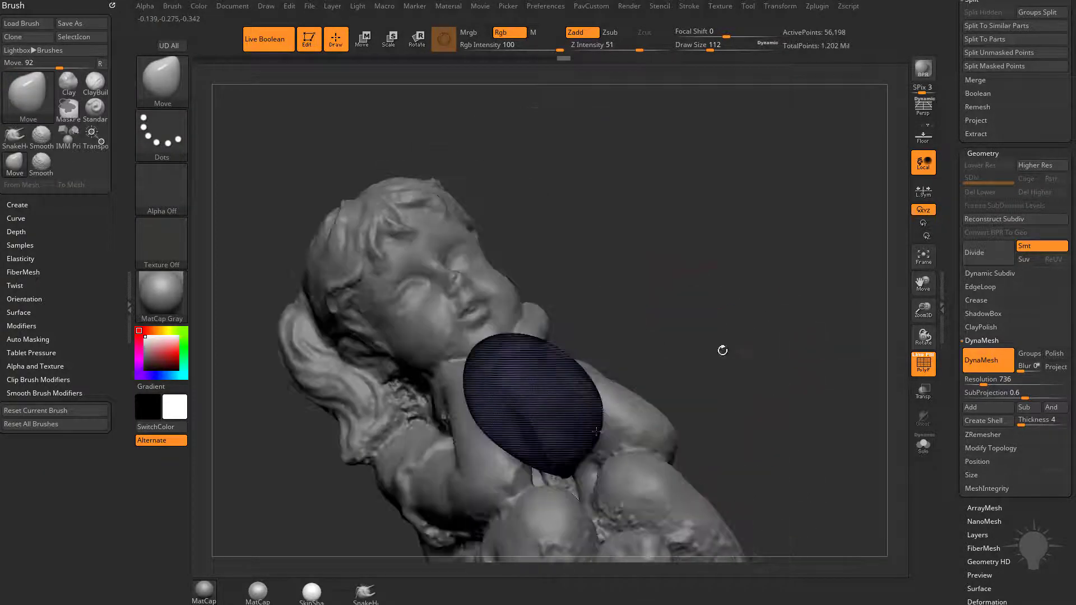
right_drag(565, 459, 612, 426)
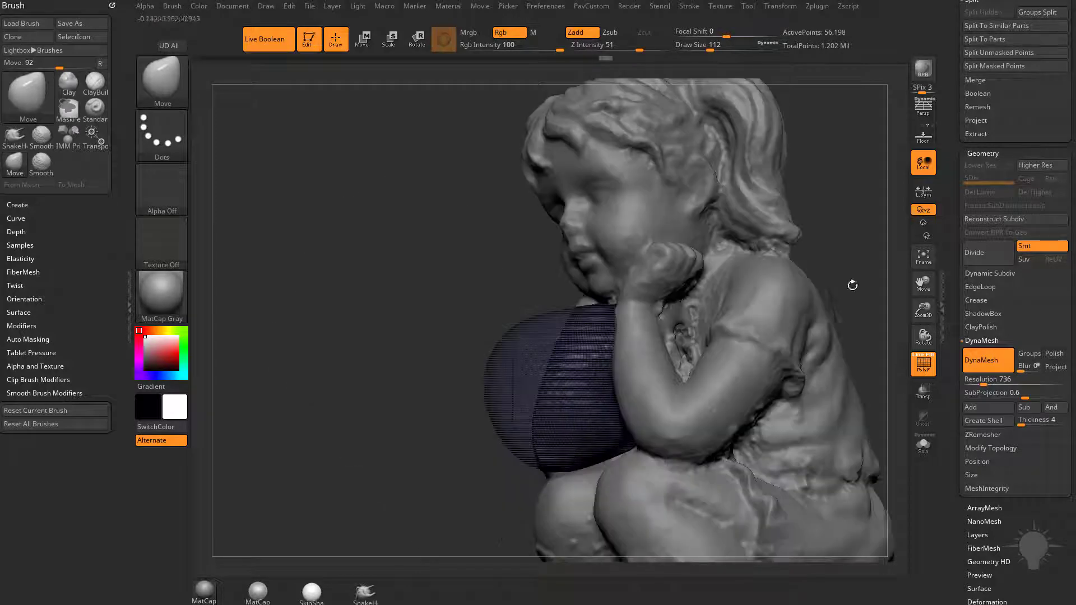
right_drag(853, 285, 341, 149)
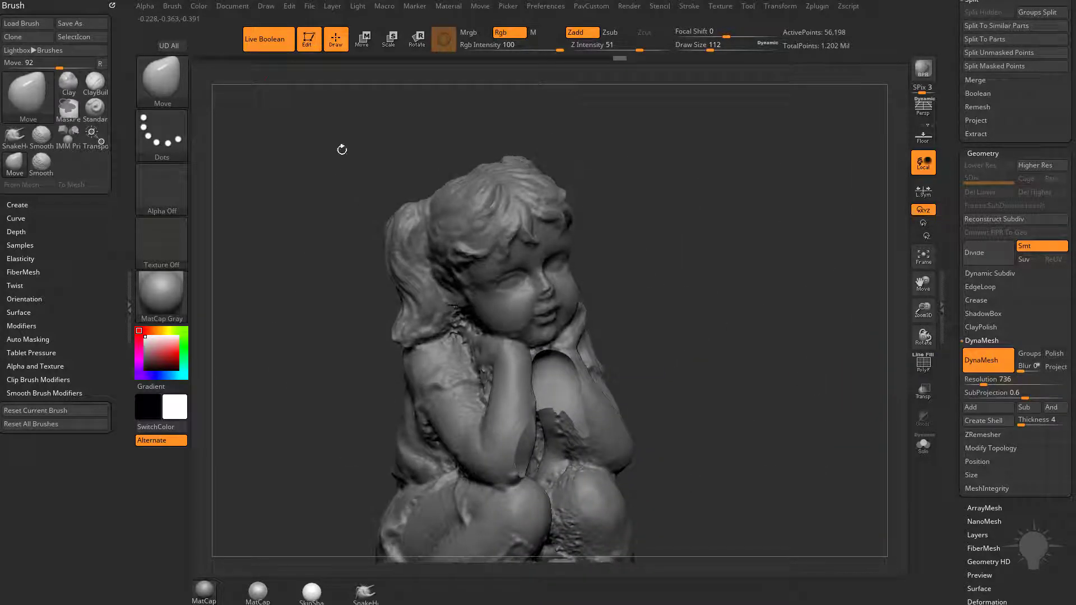
Step: Switch to the Standard brush at draw size 25 and examine the cutter's effect on the arms from several sides
right_drag(685, 303, 628, 347)
key(b)
key(s)
key(t)
mouse_move(694, 364)
right_down()
mouse_move(744, 355)
mouse_move(740, 372)
mouse_move(757, 350)
mouse_move(741, 335)
mouse_move(778, 350)
mouse_move(618, 317)
right_up()
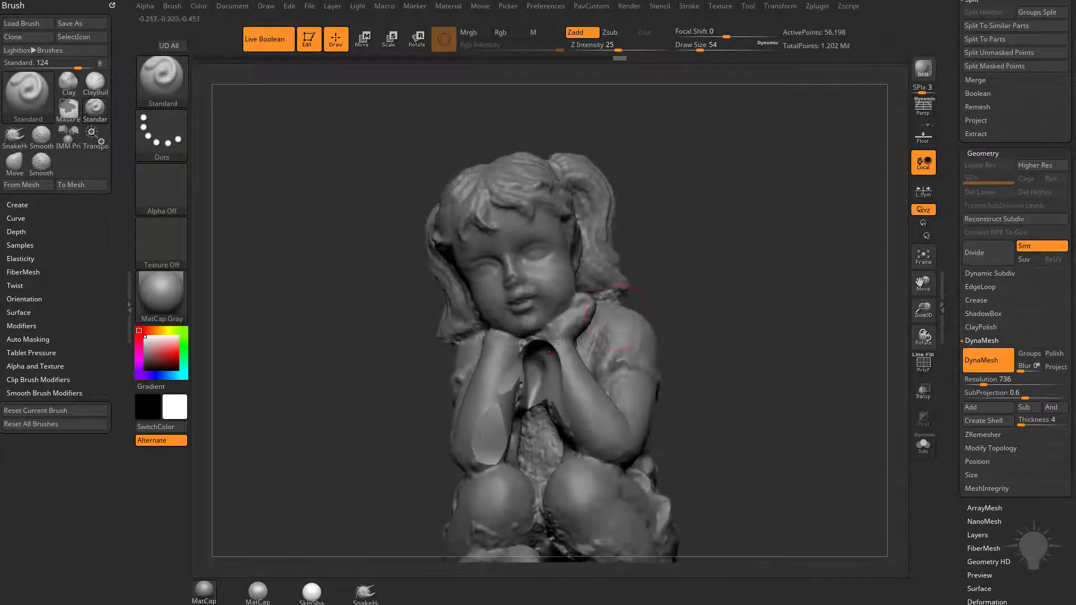
drag(749, 348, 684, 341)
key(s)
drag(723, 311, 760, 309)
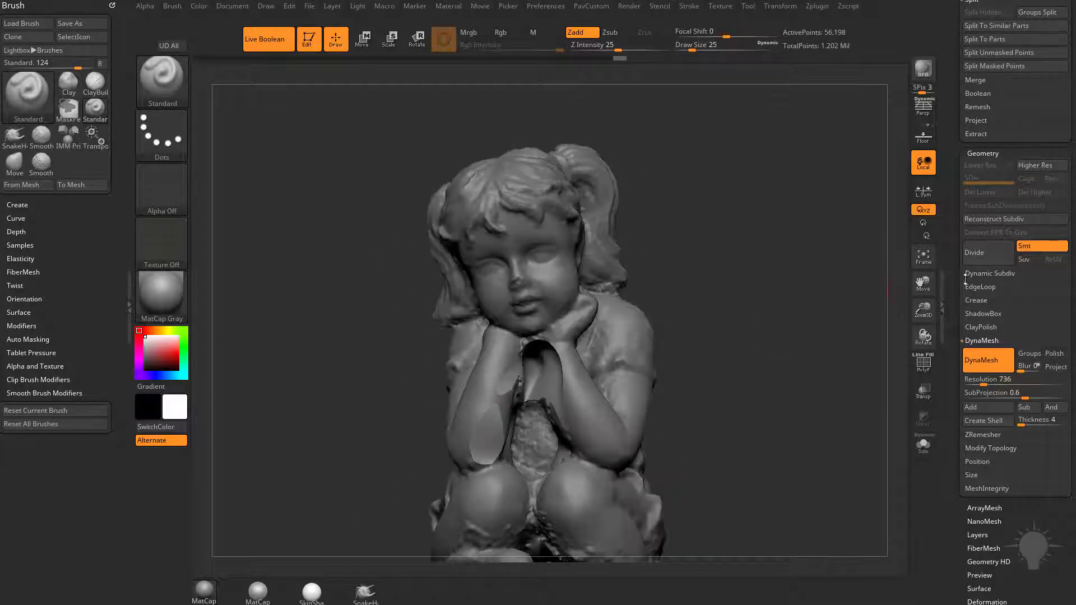
drag(957, 276, 952, 411)
right_drag(855, 331, 805, 329)
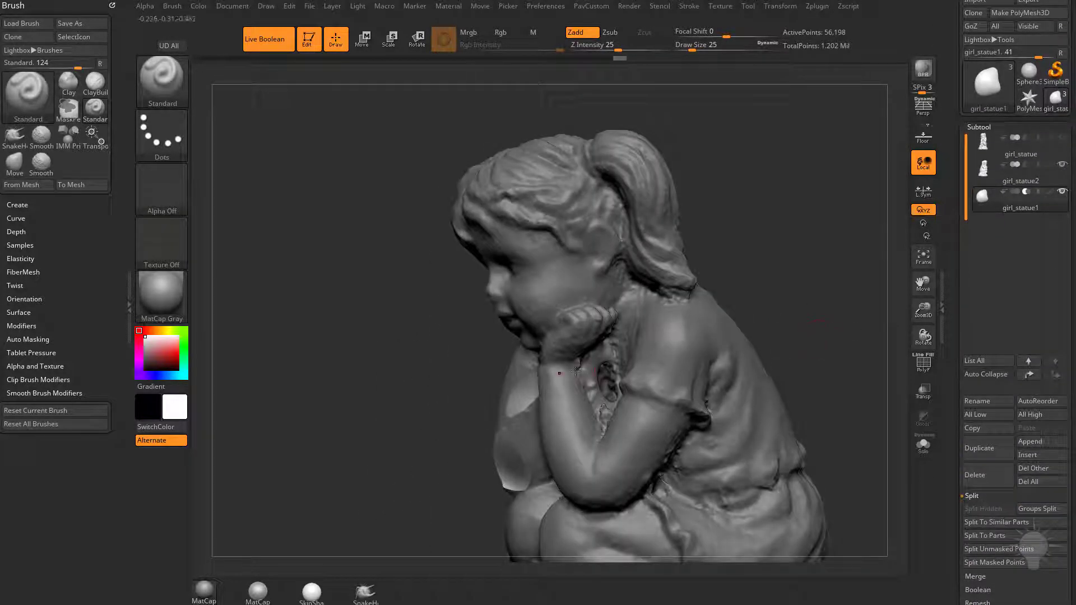
right_drag(626, 380, 479, 336)
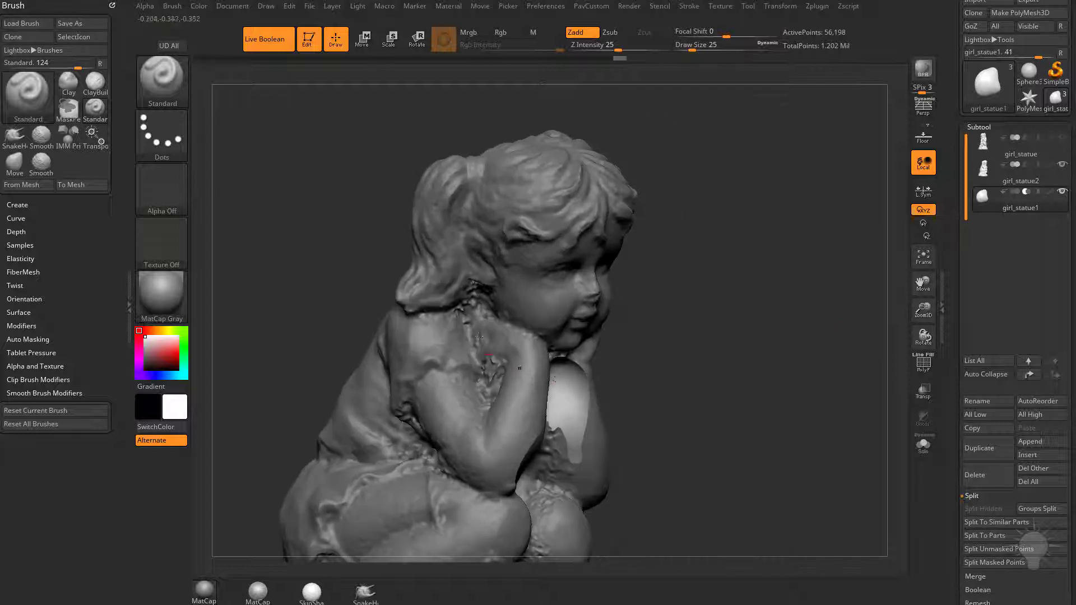
right_drag(624, 322, 471, 390)
right_drag(651, 382, 794, 316)
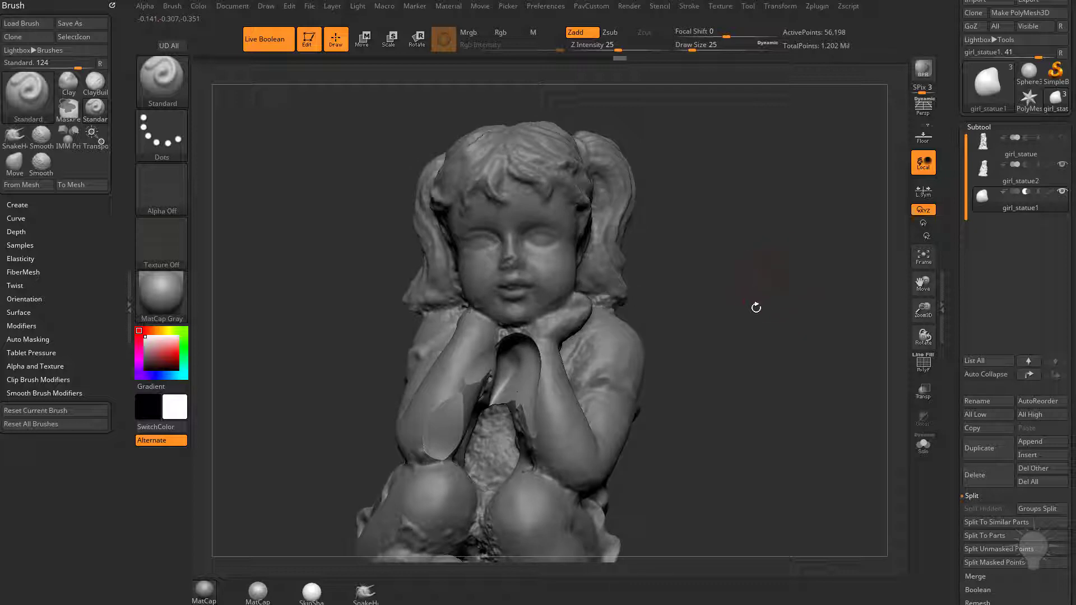
Step: Pull the cutter away from the forearms with the Move brush at draw size 90 so it carves only the gap
mouse_move(756, 307)
right_down()
mouse_move(782, 319)
mouse_move(775, 305)
mouse_move(808, 286)
mouse_move(785, 302)
mouse_move(720, 314)
right_up()
key(b)
key(m)
key(v)
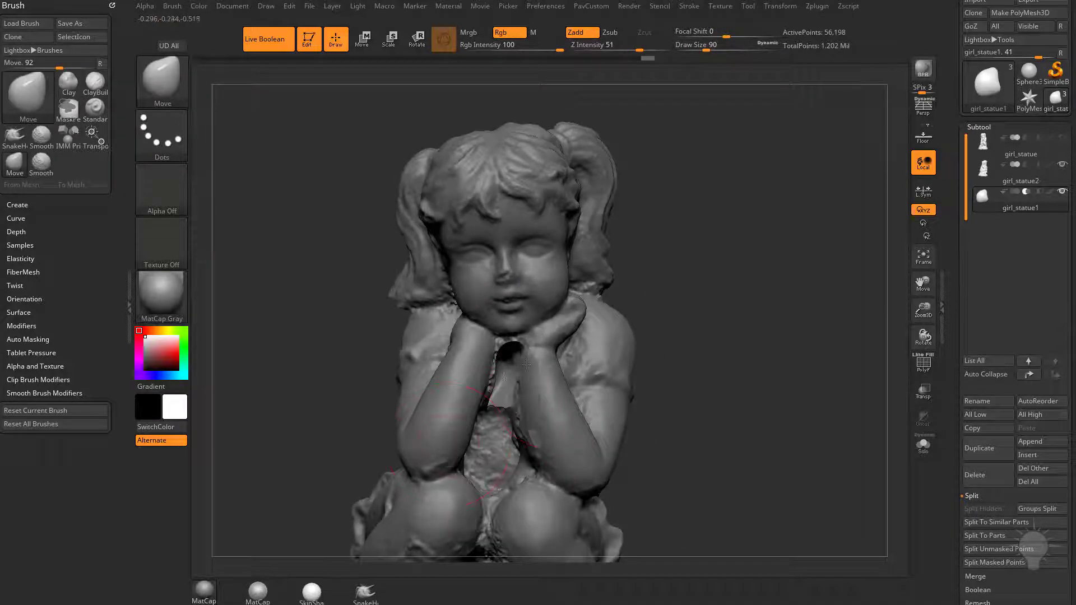
right_drag(654, 370, 488, 419)
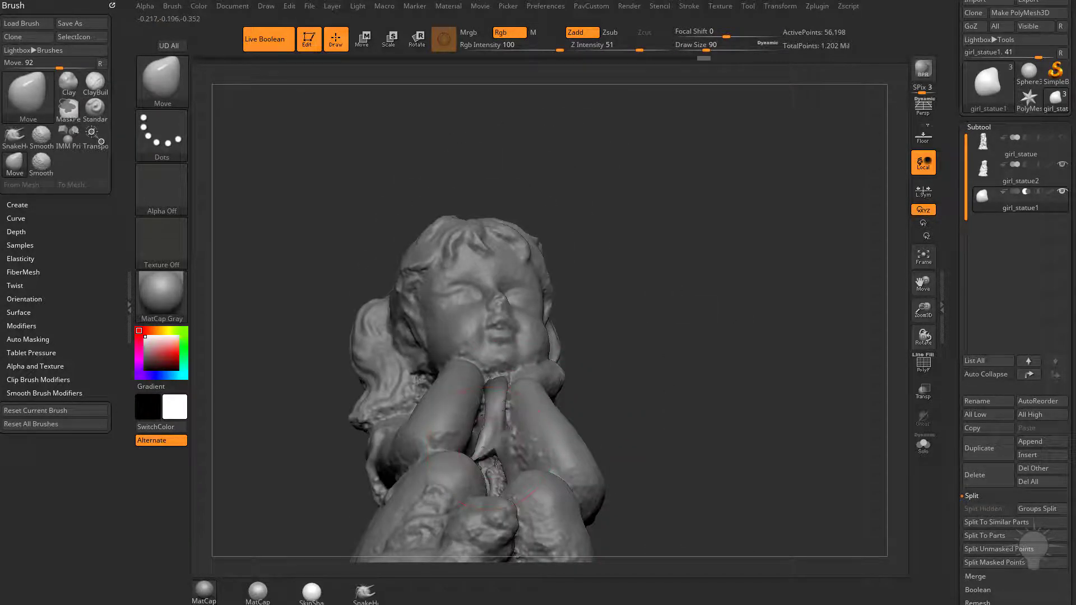
right_drag(698, 399, 546, 424)
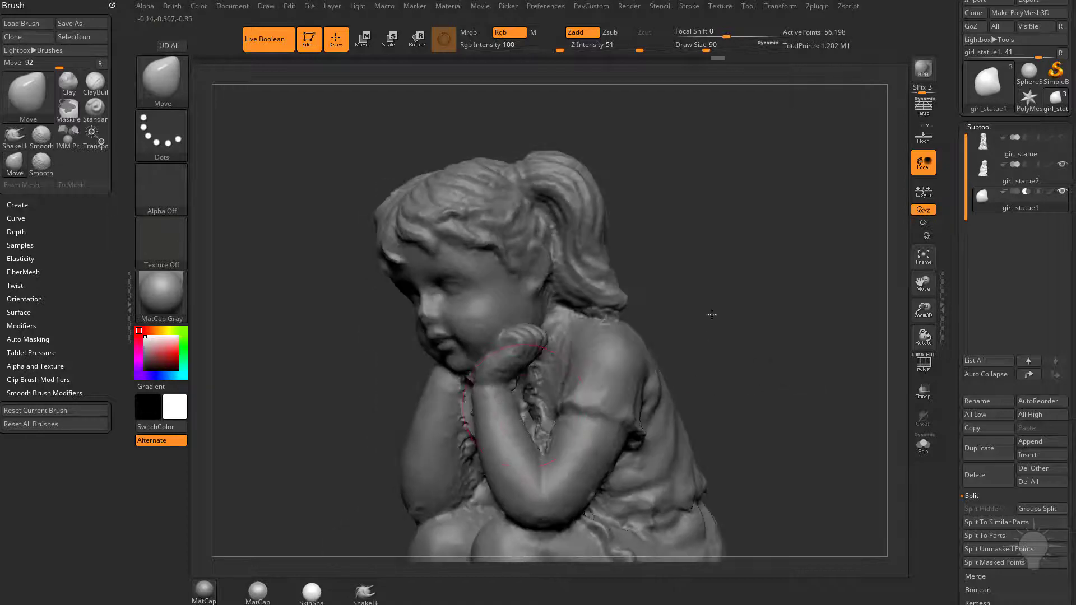
mouse_move(712, 314)
right_down()
mouse_move(792, 300)
mouse_move(807, 308)
right_up()
right_drag(618, 340, 672, 353)
Step: Insert a QCube from the IMM Primitives brush into the cutter subtool near the bend of the girl's arm
key(s)
drag(673, 354, 662, 354)
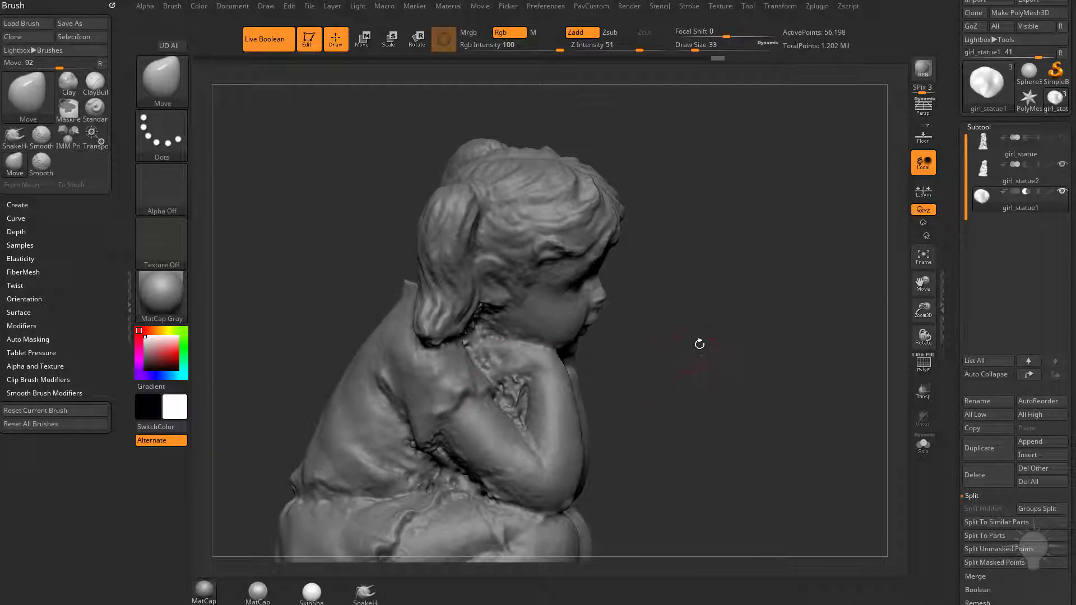
key(b)
key(i)
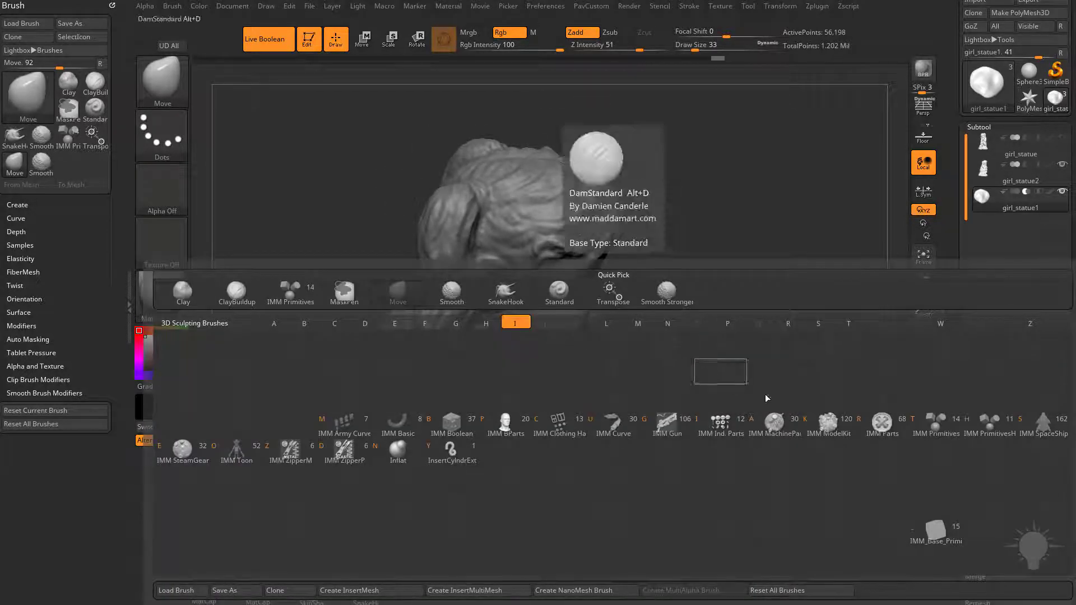
click(934, 432)
key(m)
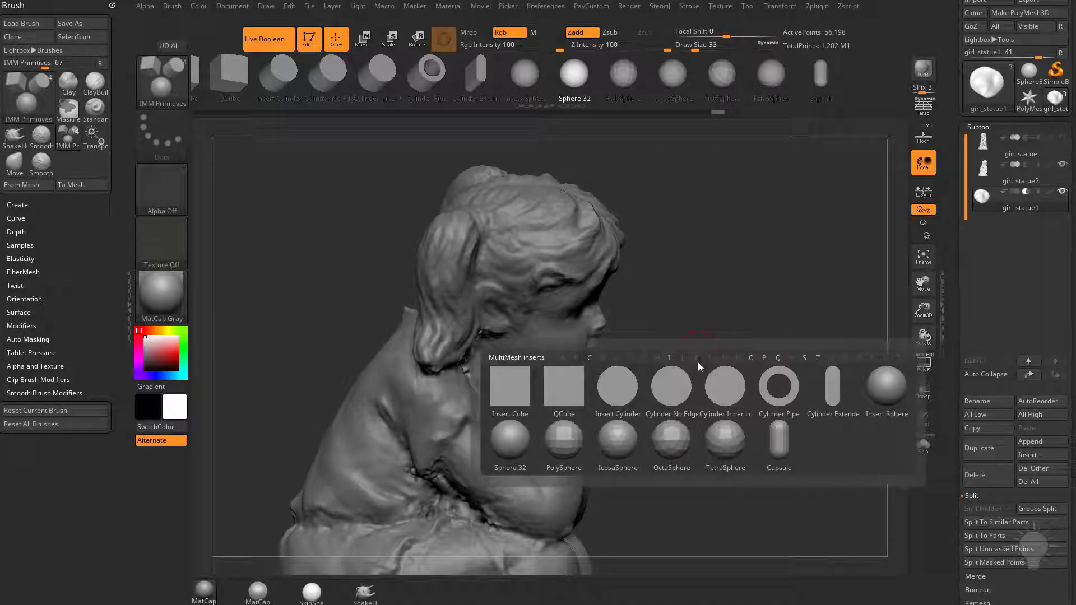
click(571, 395)
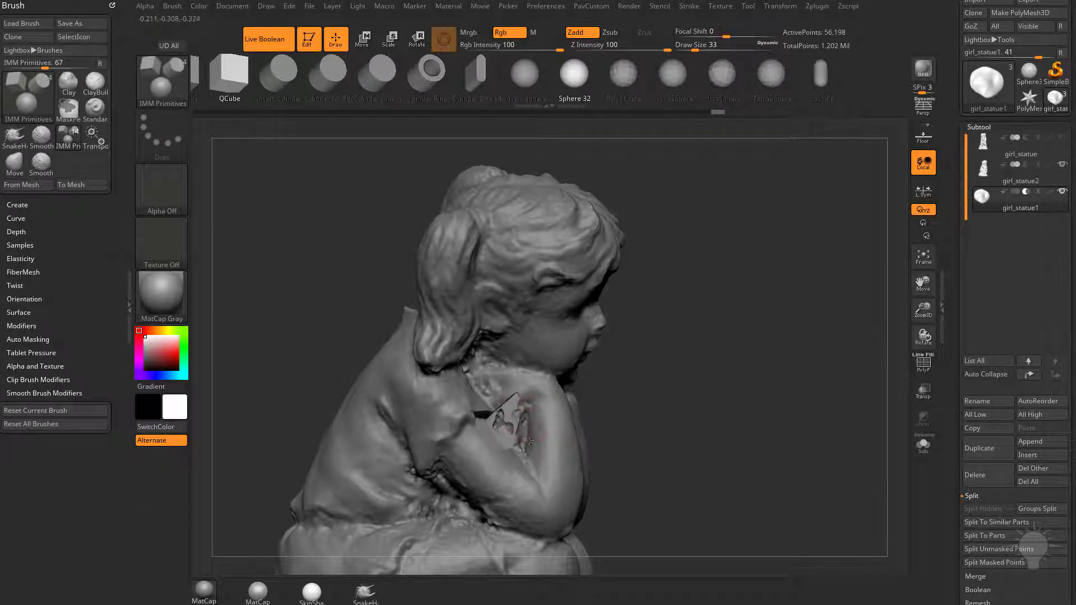
right_drag(768, 369, 739, 367)
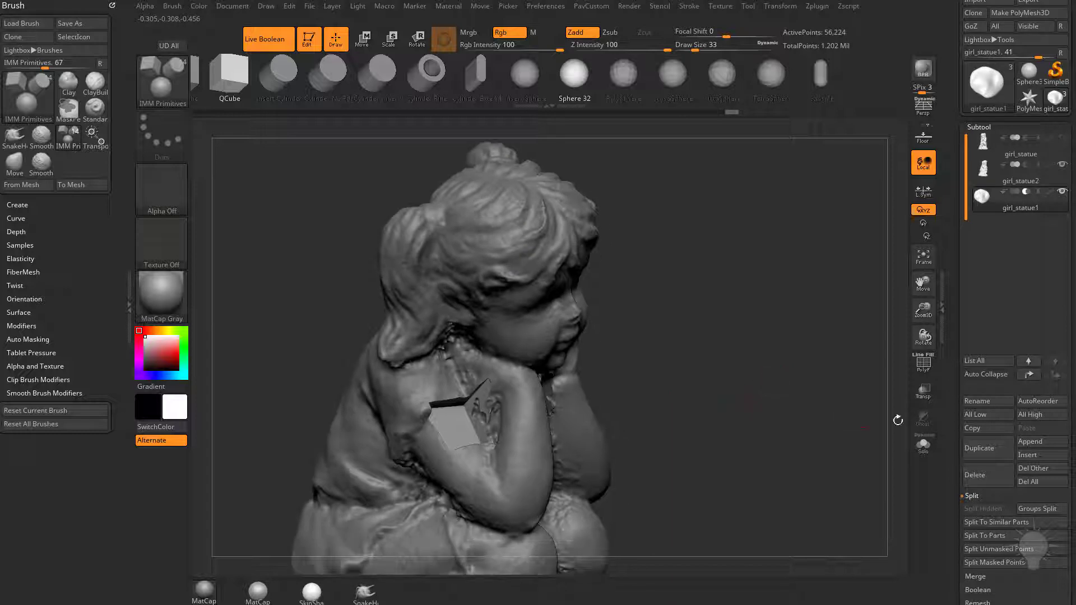
Step: Isolate the cutter subtool and examine the inserted cube beside the reshaped sphere
click(923, 445)
right_drag(786, 408, 763, 401)
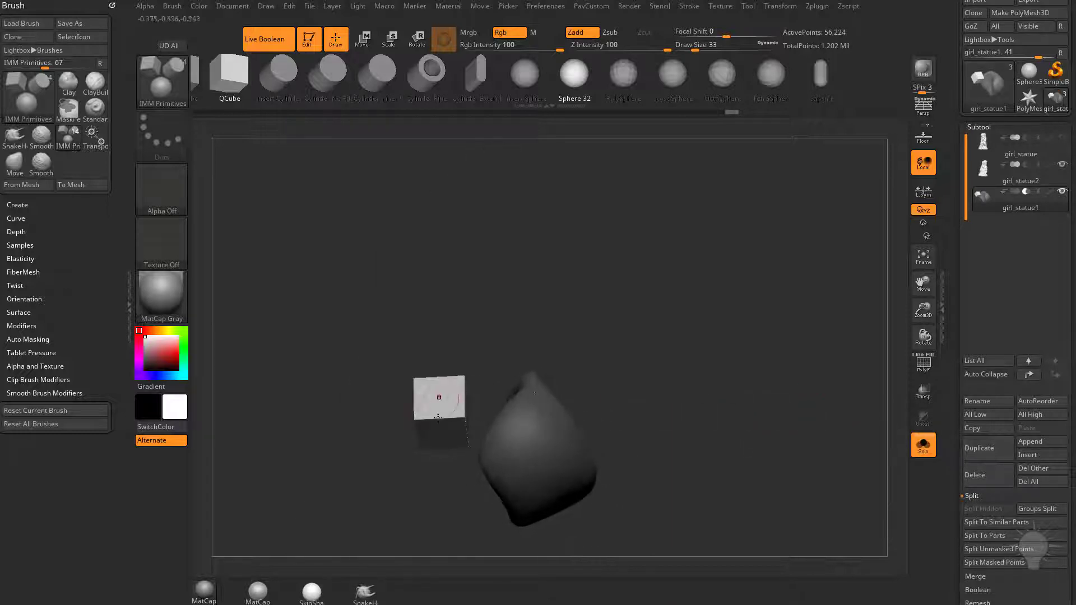
right_drag(538, 332, 605, 347)
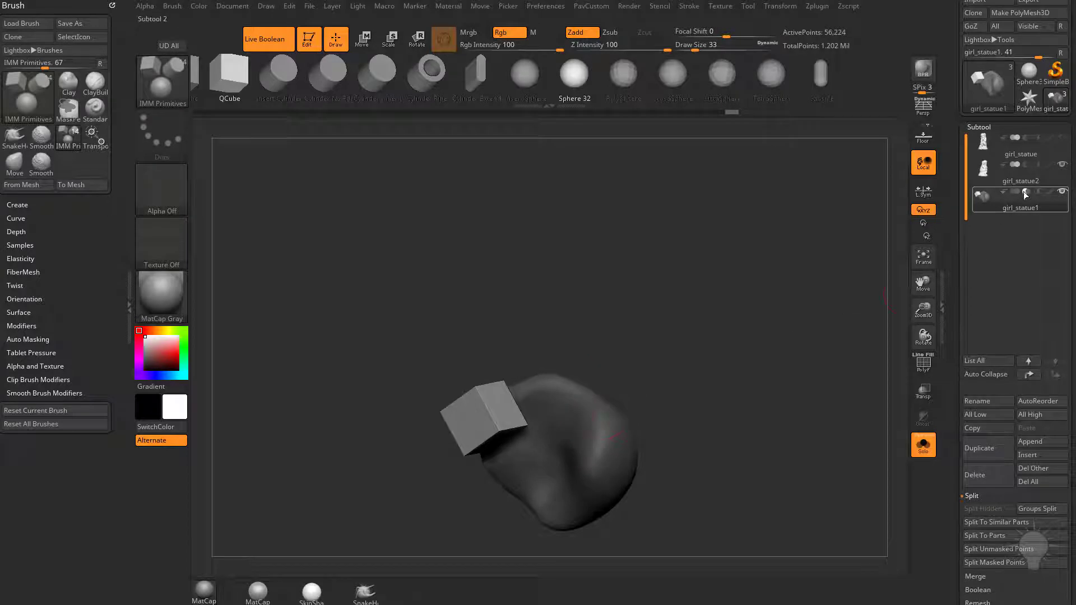
drag(793, 250, 729, 264)
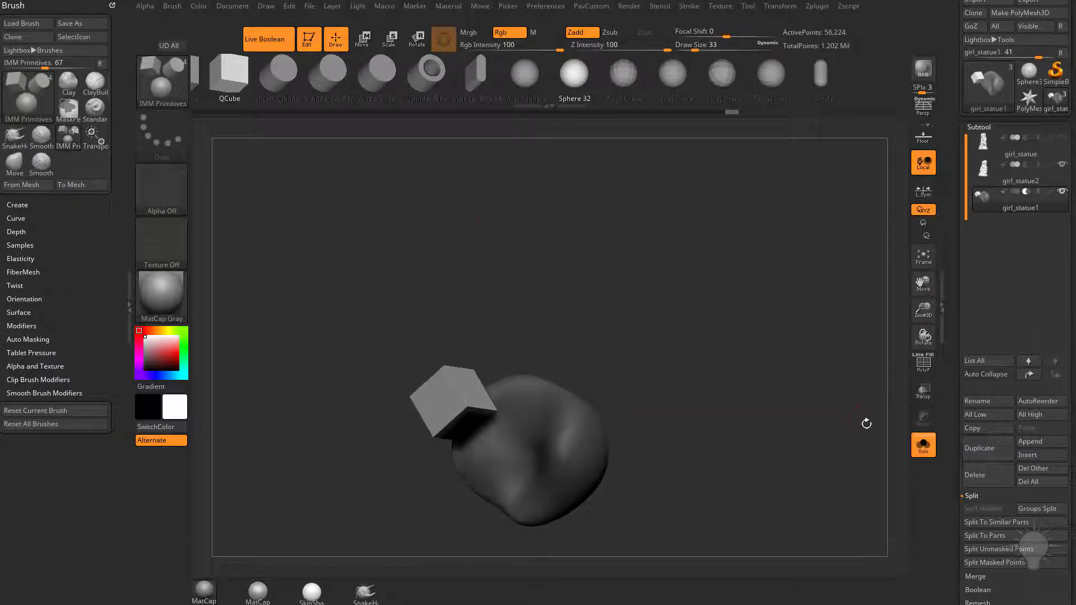
click(753, 367)
drag(757, 364, 704, 317)
Step: Reposition the cube with the gizmo in the opening between upper arm and forearm, and return to the Move brush
key(w)
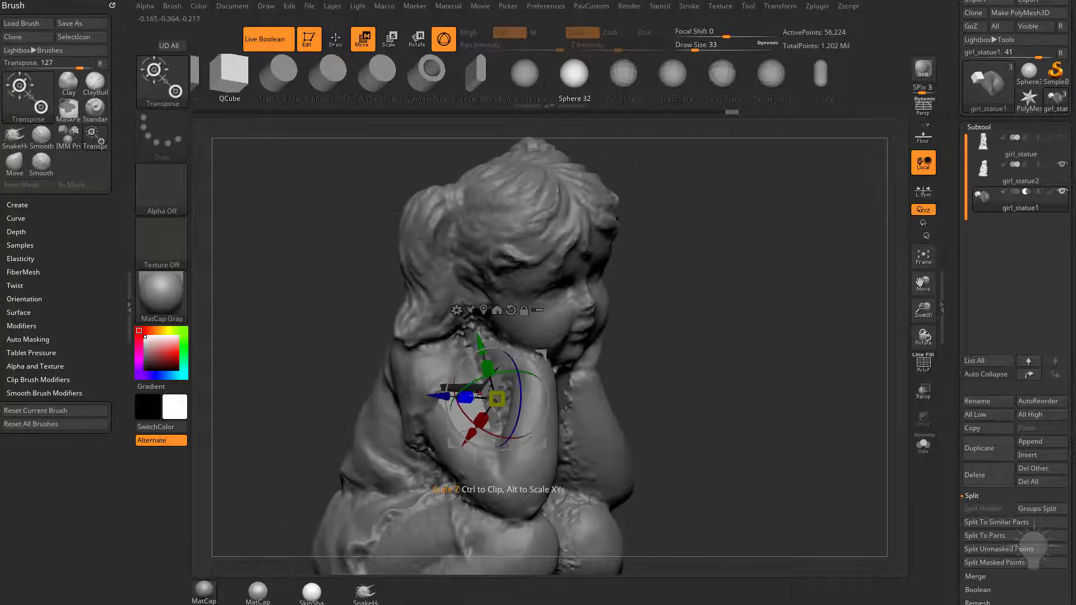
drag(486, 367, 508, 385)
key(q)
mouse_move(683, 359)
mouse_down()
mouse_move(792, 348)
mouse_move(745, 354)
mouse_up()
key(b)
key(m)
key(v)
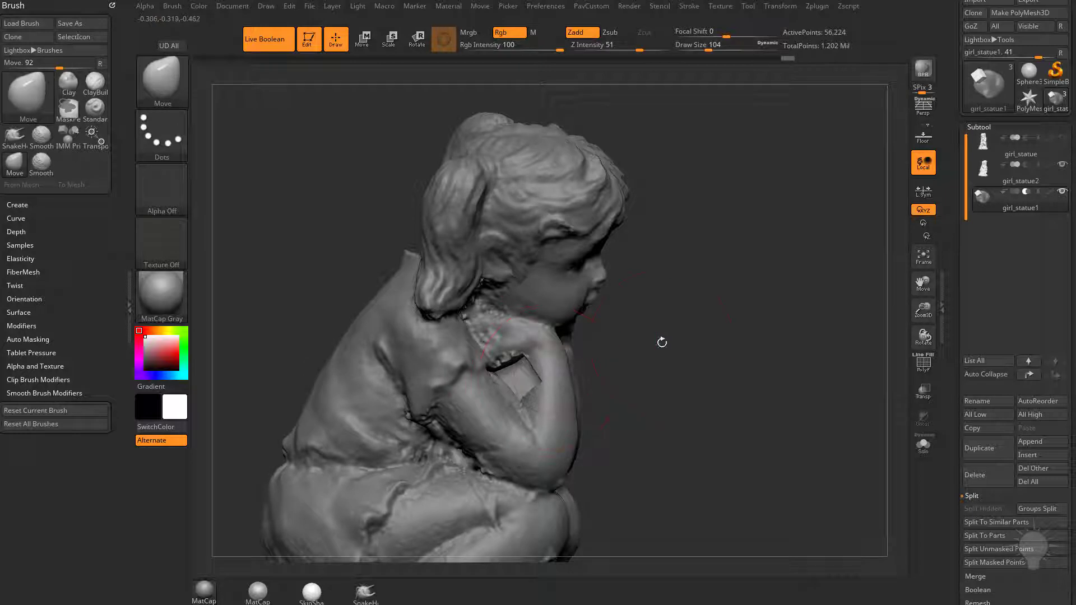
Step: Stretch the cube with the gizmo into a long block reaching through the arm opening
right_drag(662, 343, 583, 359)
key(w)
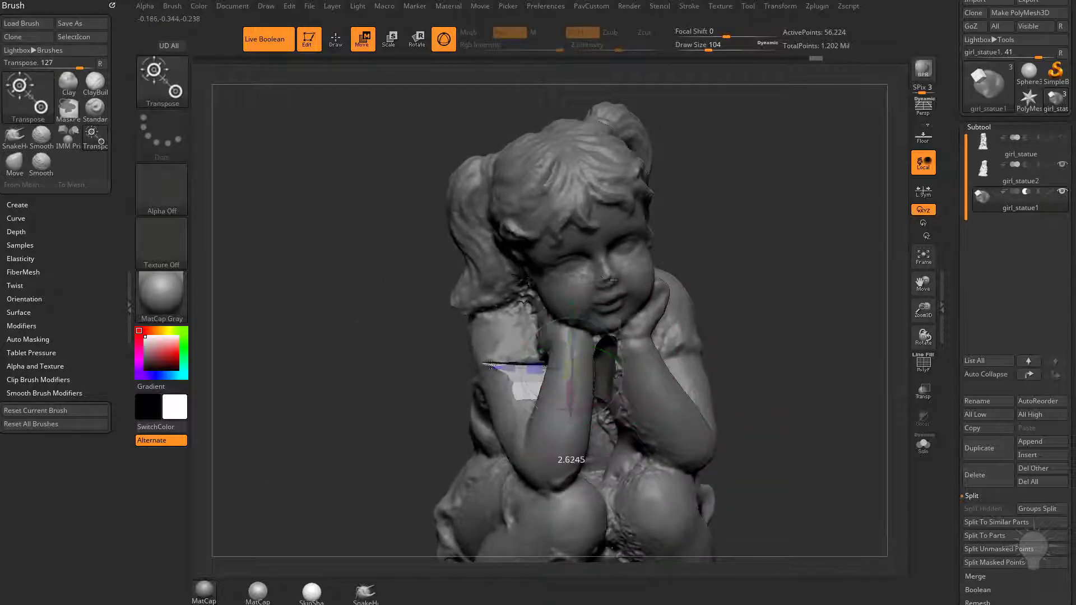
key(q)
mouse_move(783, 324)
right_down()
mouse_move(812, 371)
mouse_move(776, 379)
mouse_move(858, 377)
mouse_move(857, 355)
right_up()
key(shift+f)
key(shift+f)
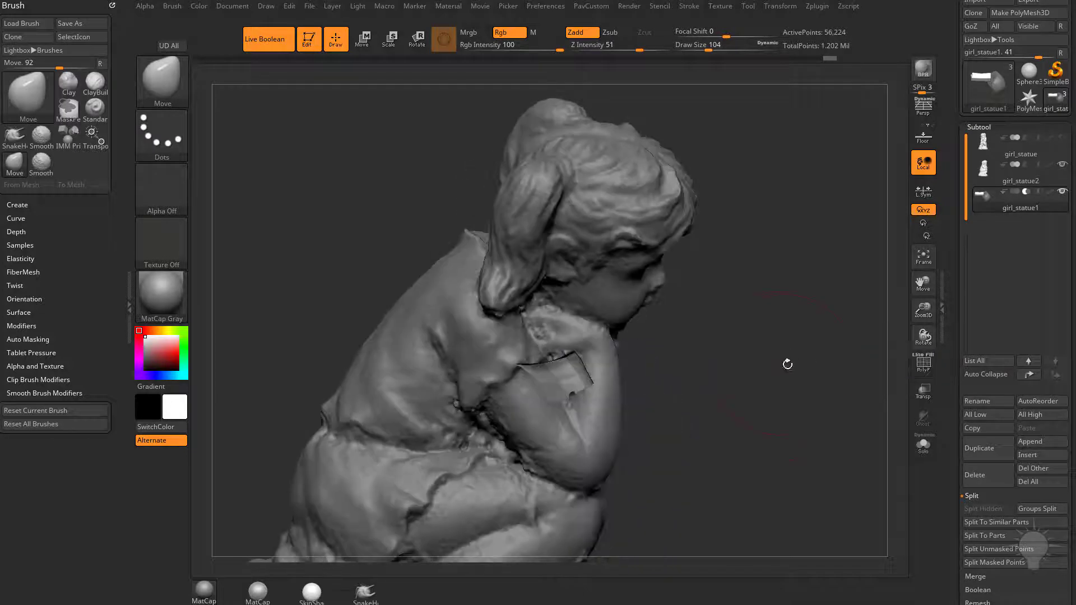
Step: Fuse the block and sphere with DynaMesh in Solo mode and smooth the block's surface
right_drag(711, 354, 868, 377)
click(922, 444)
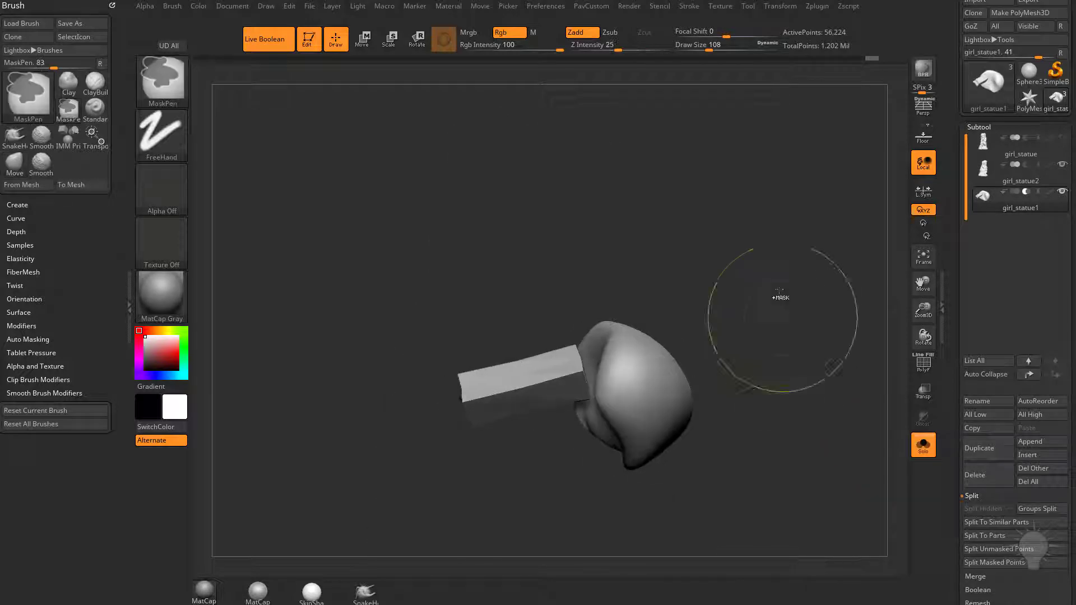
right_drag(781, 388, 751, 347)
mouse_move(487, 426)
shift+mouse_down()
mouse_move(560, 392)
mouse_move(580, 364)
shift+mouse_up()
right_drag(763, 370, 905, 453)
click(922, 444)
Step: Switch to the Standard brush, reduce its draw size to 11, and examine the carved gaps around the arms
right_drag(797, 336, 779, 354)
key(b)
key(s)
key(t)
key(s)
drag(783, 355, 776, 355)
right_drag(812, 372, 734, 373)
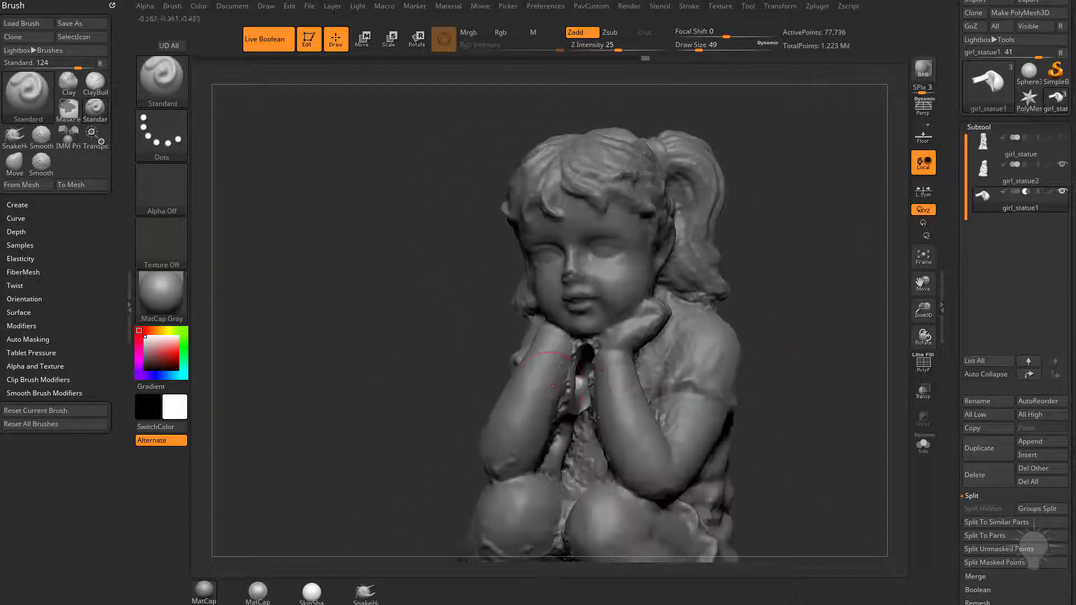
key(s)
drag(832, 392, 820, 393)
Step: Delete the girl_statue1 cutter subtool
mouse_move(820, 392)
right_down()
mouse_move(831, 381)
mouse_move(835, 253)
right_up()
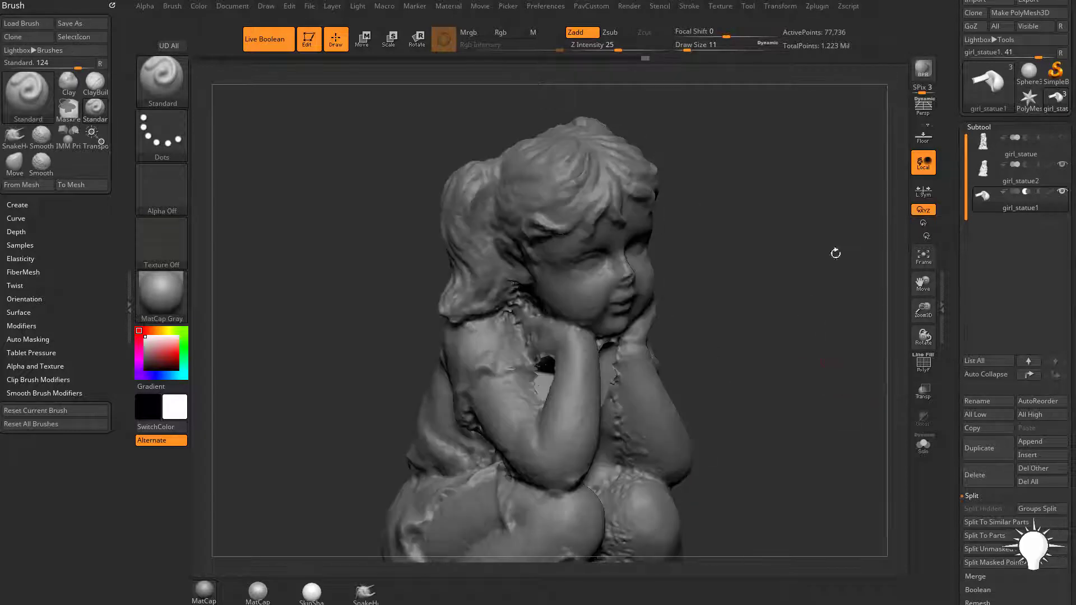
click(986, 480)
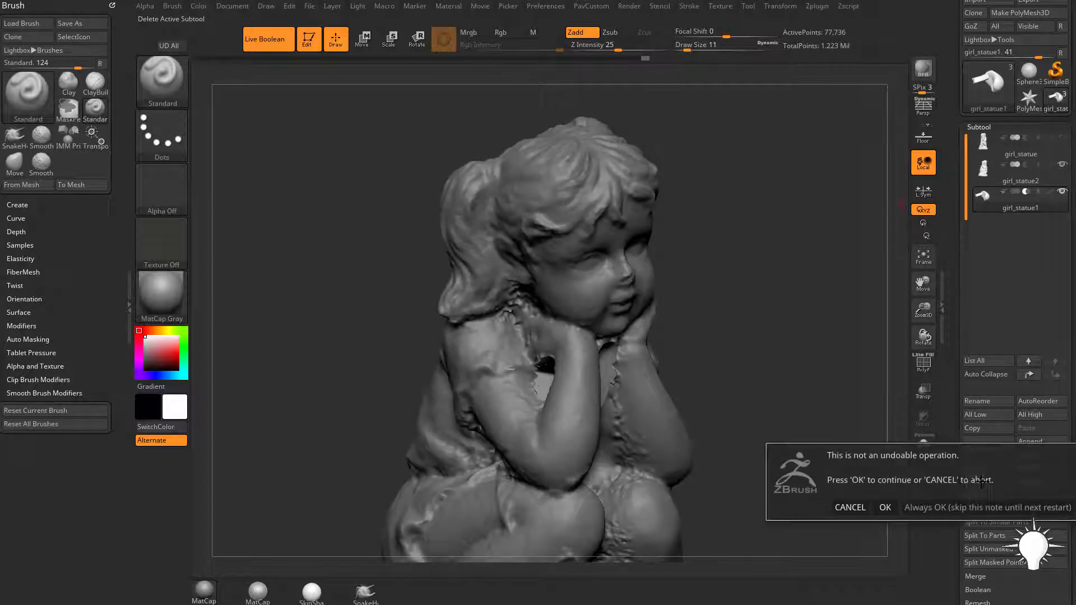
click(884, 507)
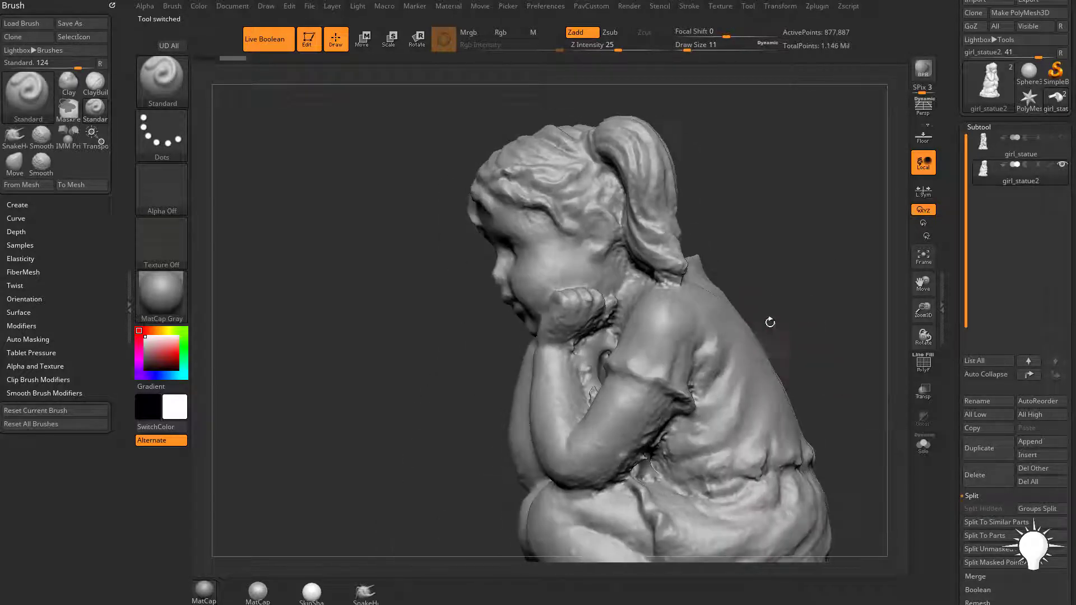